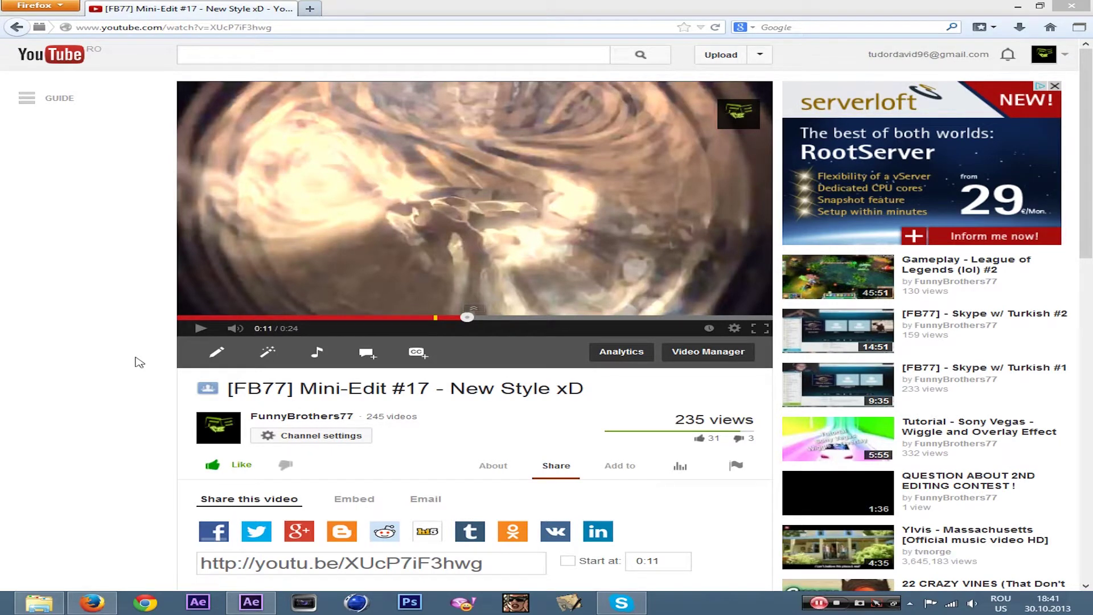
- Jump to 0:11 and step through the swirling lens transition to 0:12
{"action": "left_click", "coordinate": [461, 317]}
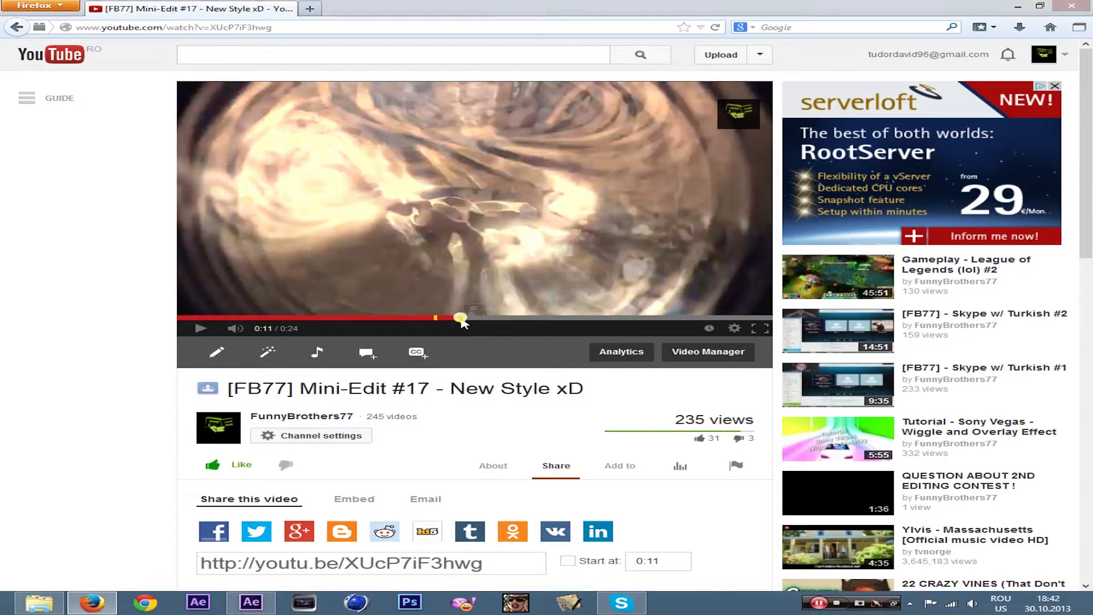
{"action": "left_click", "coordinate": [200, 328]}
{"action": "left_click", "coordinate": [478, 213]}
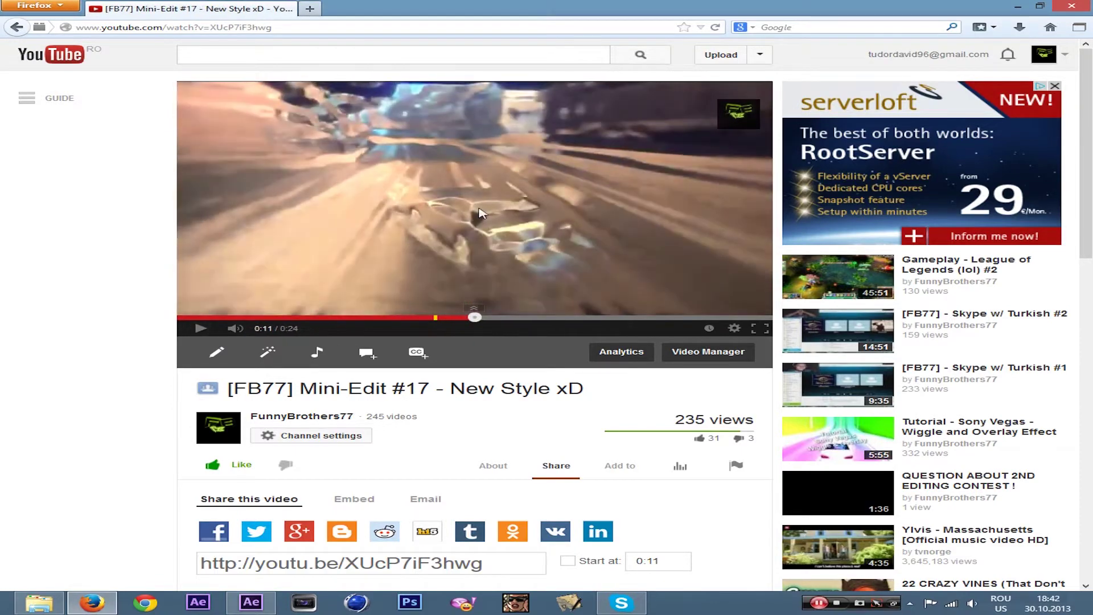
{"action": "left_click", "coordinate": [471, 318]}
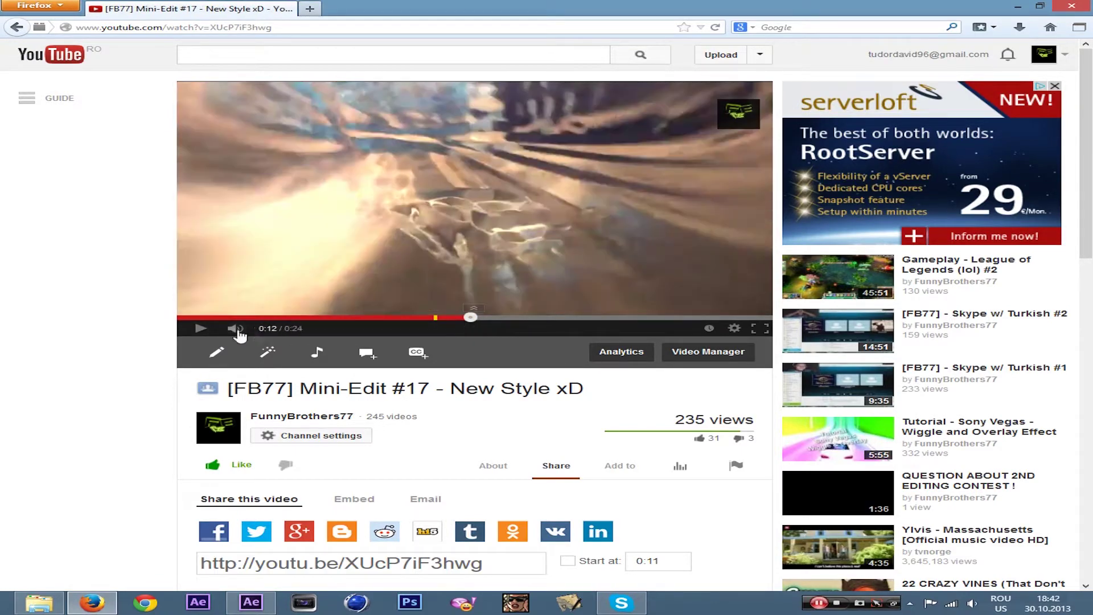
{"action": "left_click", "coordinate": [202, 329]}
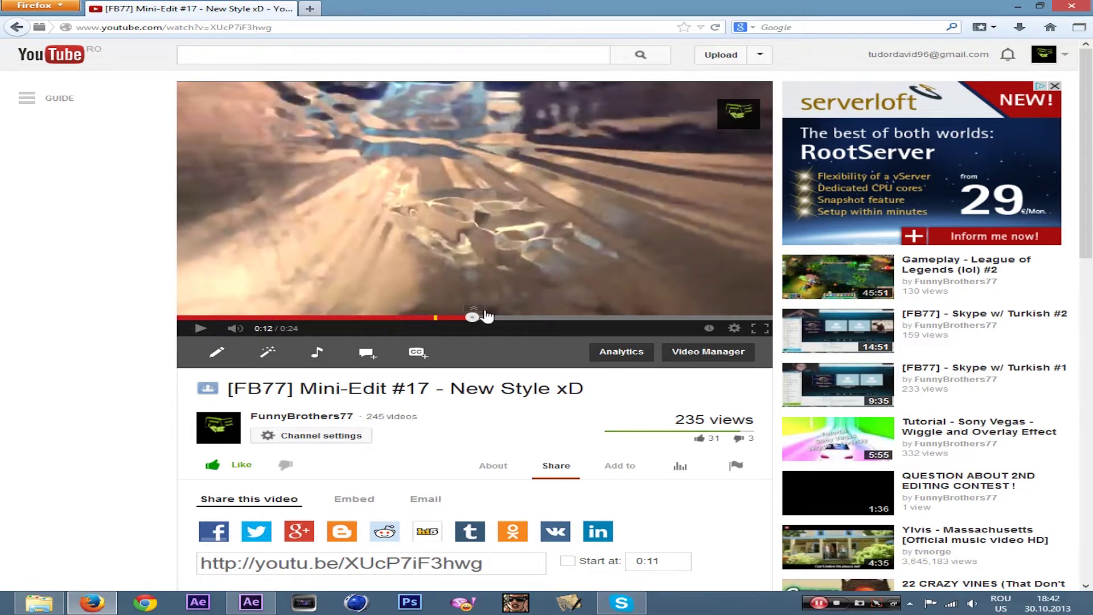
{"action": "left_click_drag", "start_coordinate": [472, 317], "coordinate": [470, 317]}
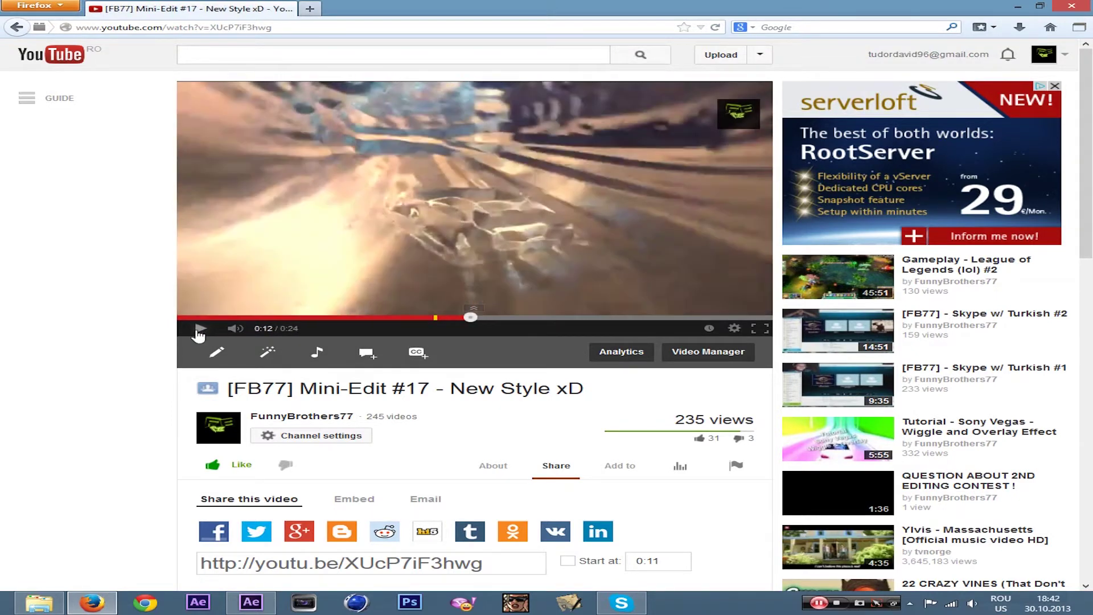
- Play from about 0:10, pause on the transition at 0:11, and switch to After Effects
{"action": "left_click", "coordinate": [198, 331]}
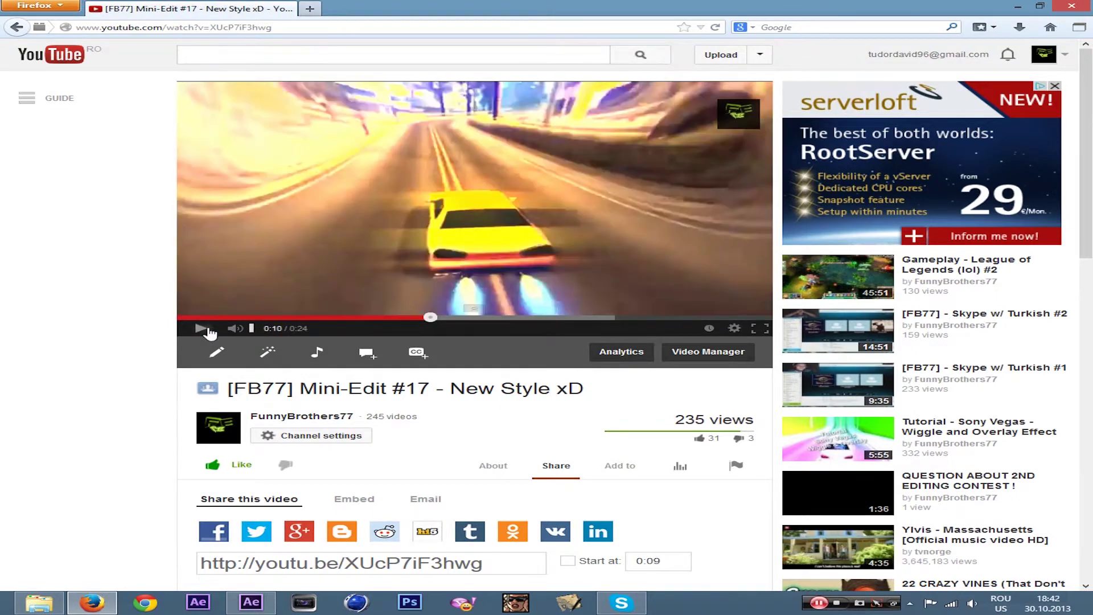
{"action": "left_click", "coordinate": [199, 331]}
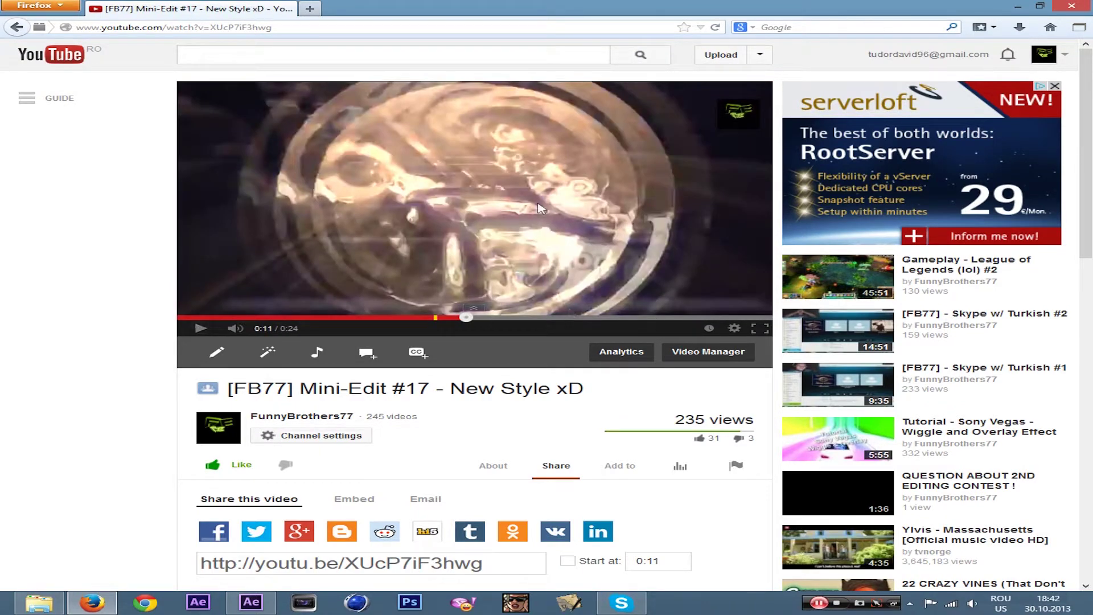
{"action": "left_click", "coordinate": [201, 330]}
{"action": "left_click", "coordinate": [200, 330]}
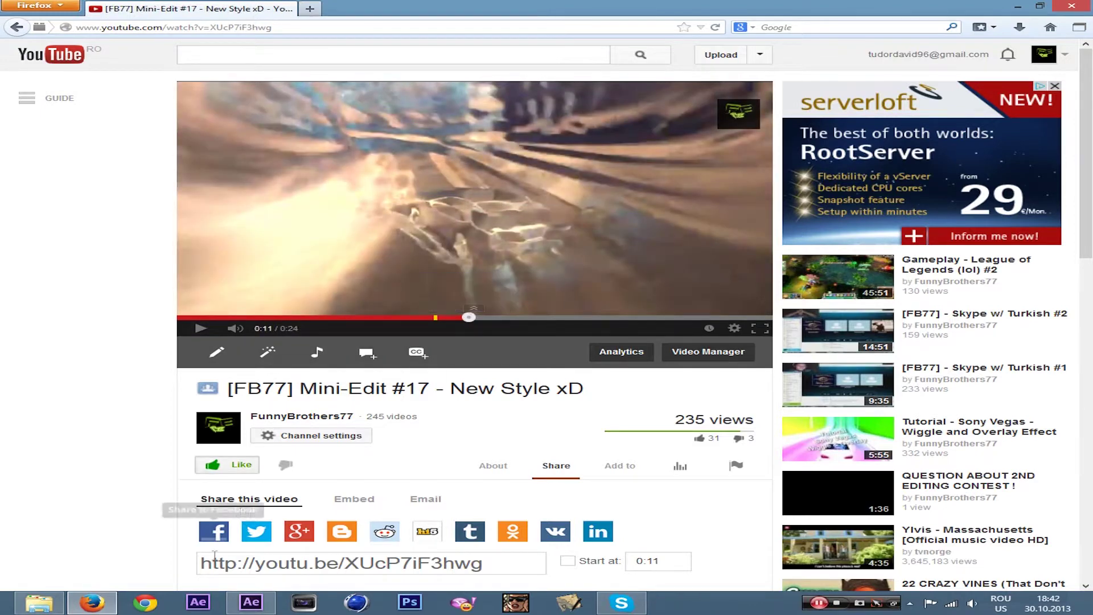
{"action": "left_click", "coordinate": [241, 606]}
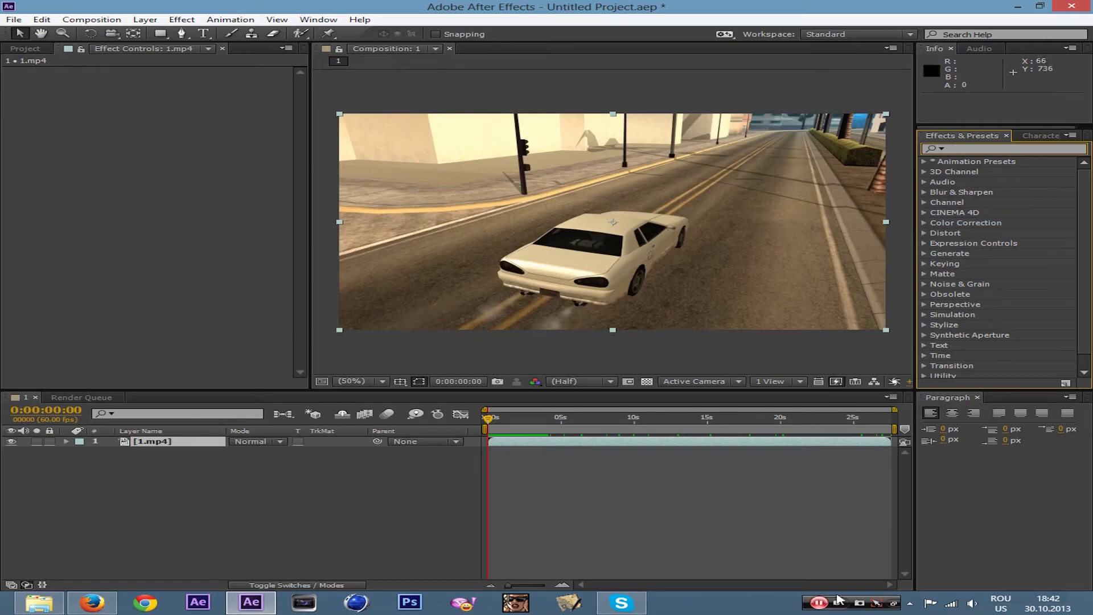
- Split the 1.mp4 clip at 0:00:02:13 and again at 0:00:03:37 with Ctrl+Shift+D
{"action": "left_click_drag", "start_coordinate": [489, 420], "coordinate": [520, 418]}
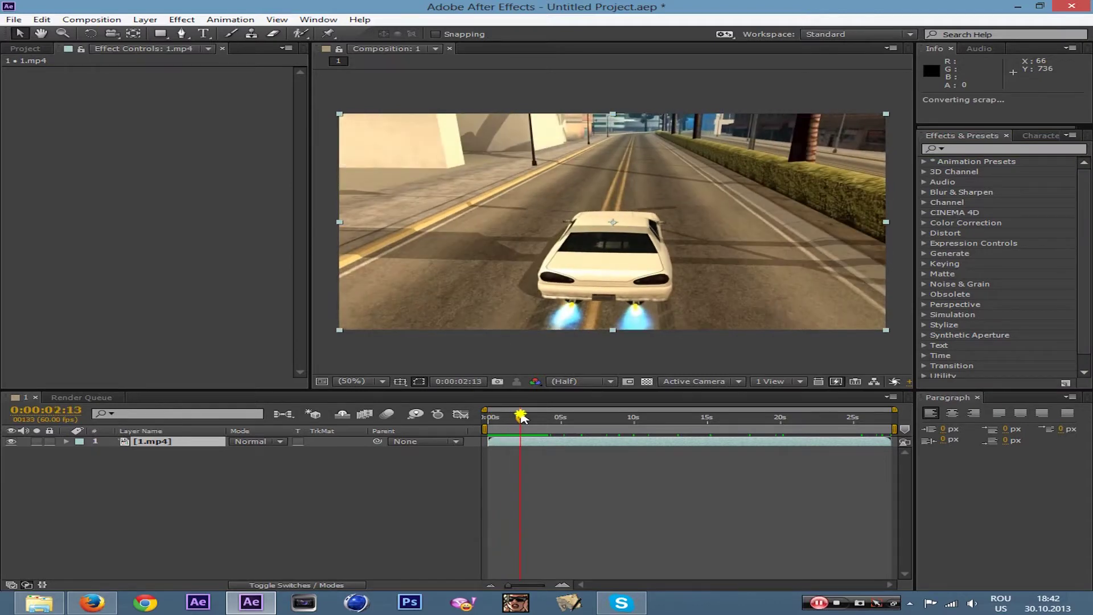
{"action": "key", "text": "ctrl+shift+d"}
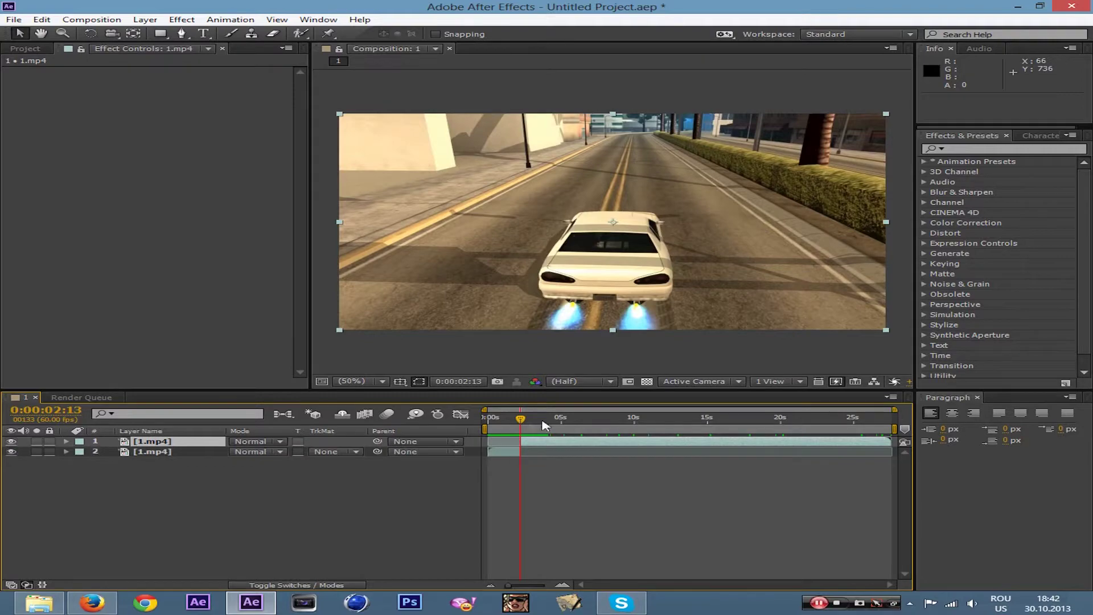
{"action": "left_click_drag", "start_coordinate": [520, 424], "coordinate": [543, 428]}
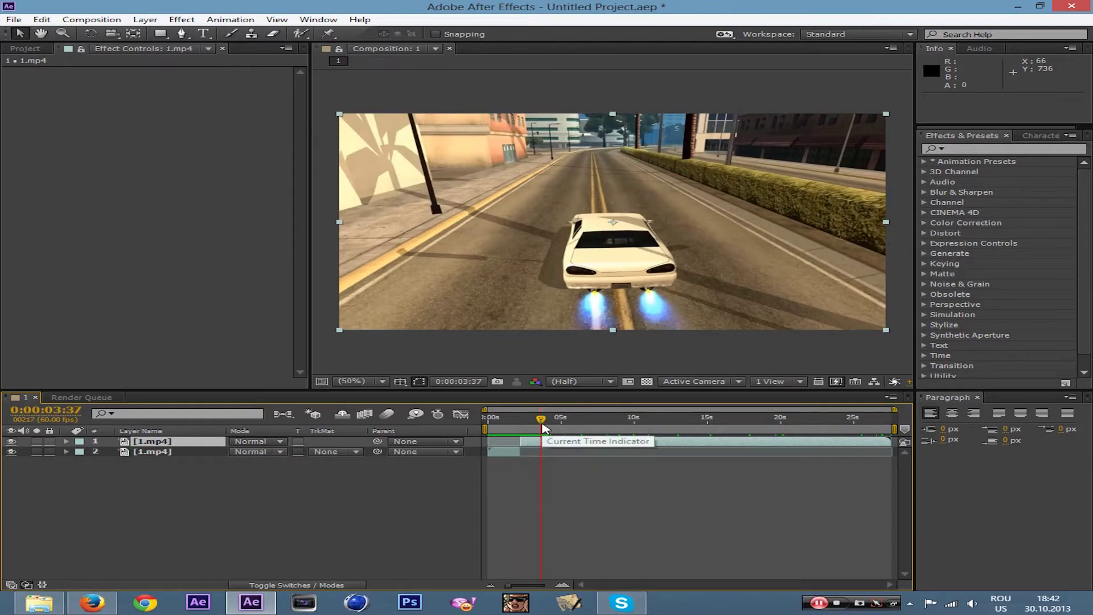
{"action": "key", "text": "ctrl+shift+d"}
- Review the middle piece, zoom the timeline to about six seconds, and return to 0:00:02:13
{"action": "left_click", "coordinate": [526, 418]}
{"action": "left_click_drag", "start_coordinate": [526, 418], "coordinate": [529, 421]}
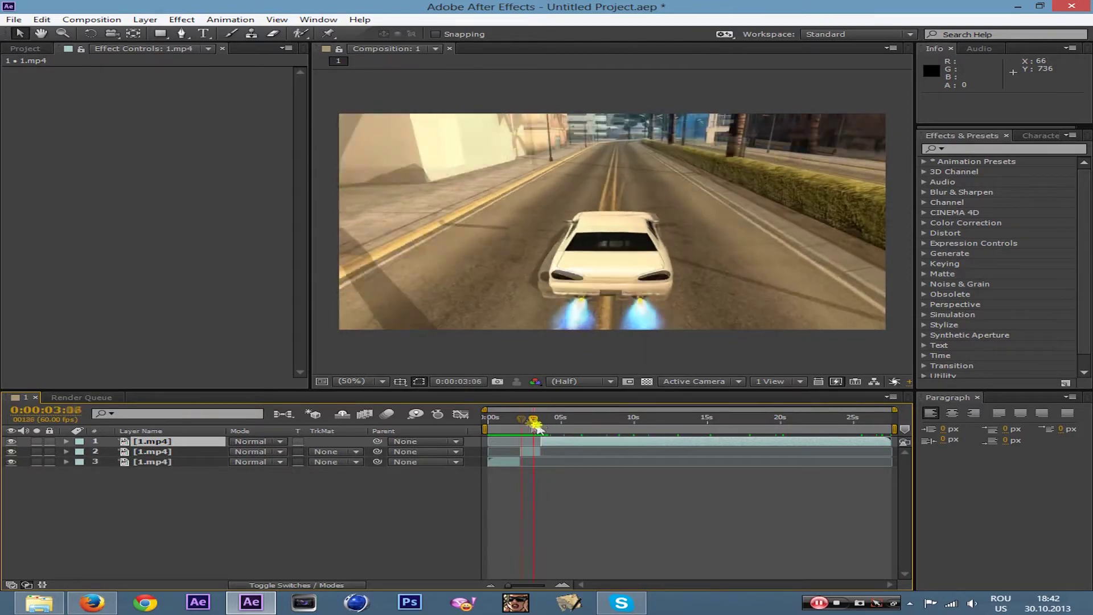
{"action": "left_click_drag", "start_coordinate": [529, 424], "coordinate": [532, 425]}
{"action": "left_click_drag", "start_coordinate": [508, 585], "coordinate": [540, 592]}
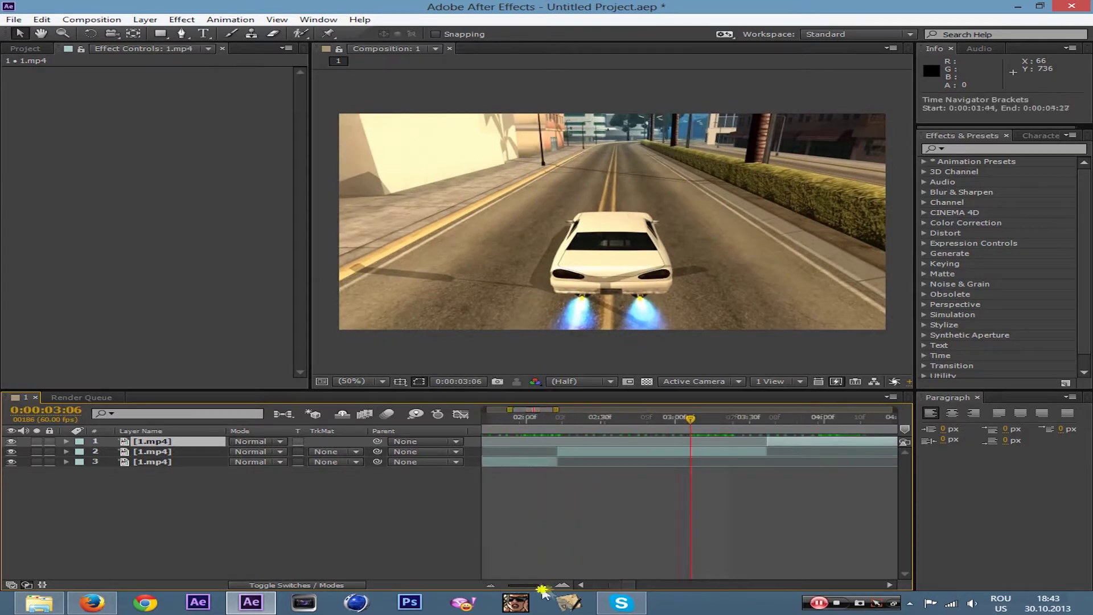
{"action": "left_click_drag", "start_coordinate": [691, 421], "coordinate": [623, 421]}
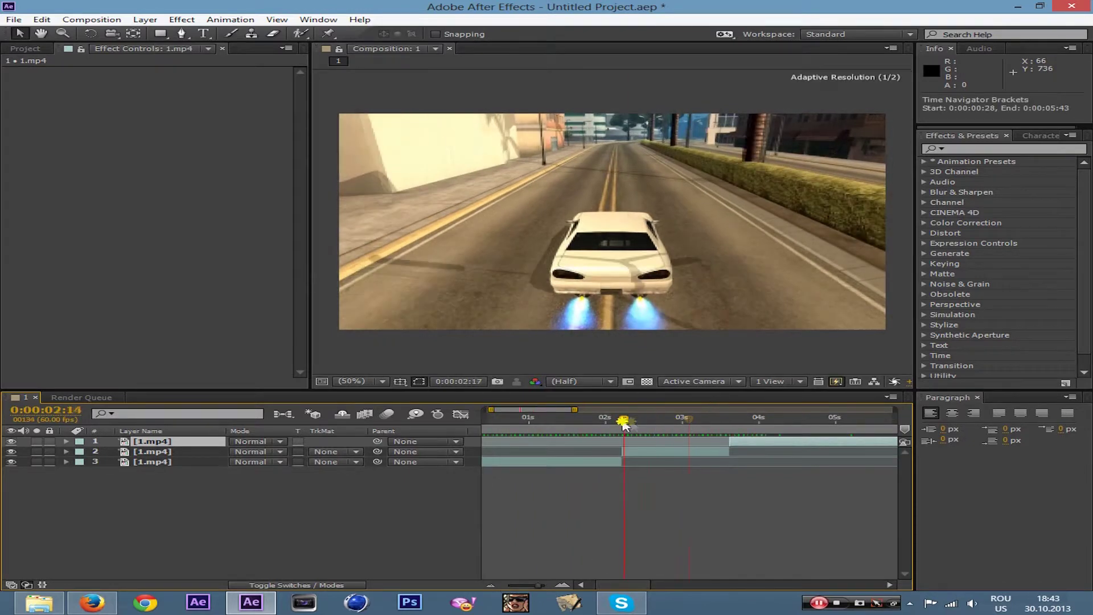
- Search for 'cc lens' and apply CC Lens to the middle clip
{"action": "left_click", "coordinate": [987, 149]}
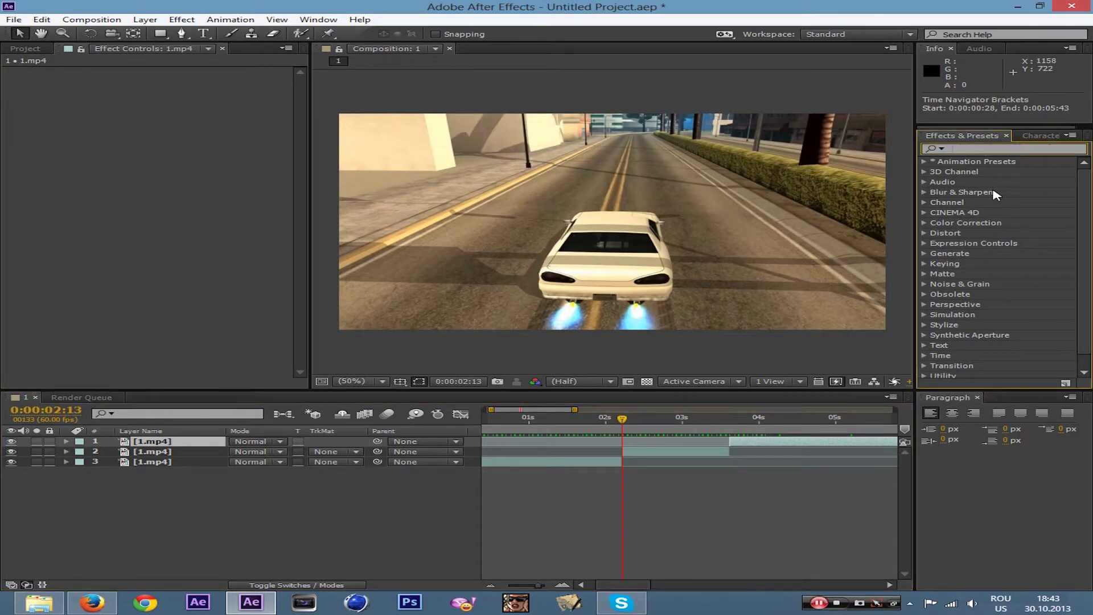
{"action": "type", "text": "cc lens"}
{"action": "left_click_drag", "start_coordinate": [978, 171], "coordinate": [174, 453]}
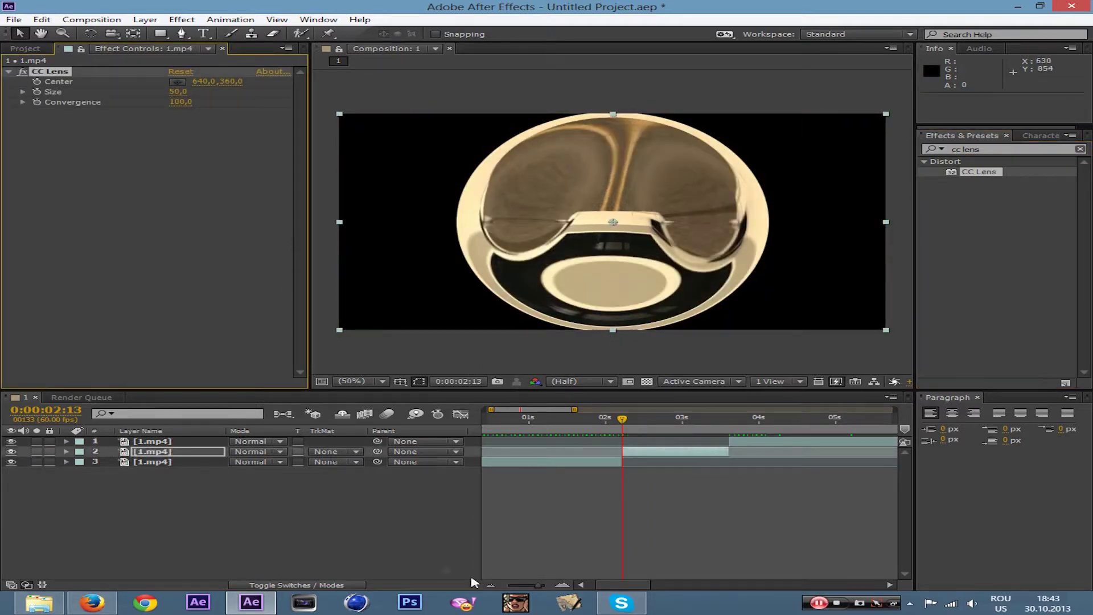
- Keyframe the lens Size at 50 at 0:00:02:13 and 500 at 0:00:03:36
{"action": "left_click_drag", "start_coordinate": [538, 584], "coordinate": [545, 584]}
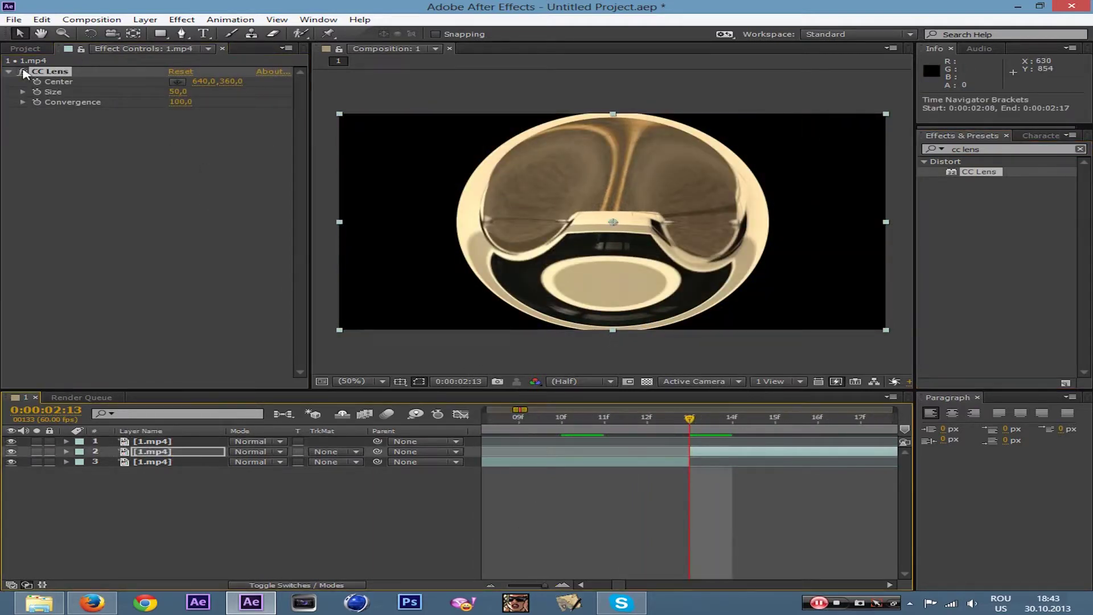
{"action": "left_click", "coordinate": [36, 93]}
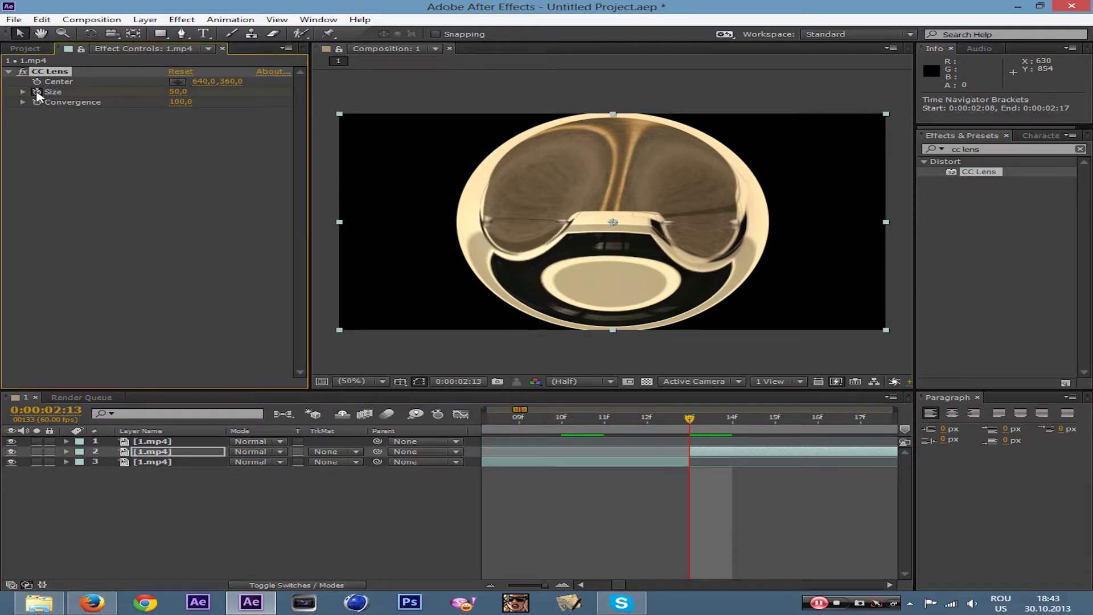
{"action": "left_click", "coordinate": [533, 586]}
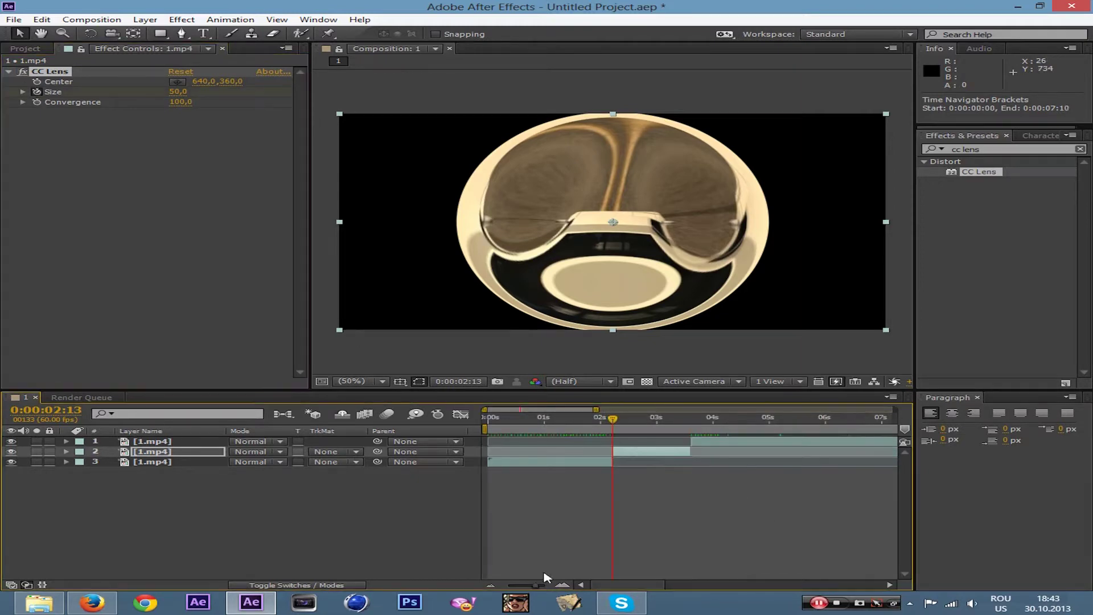
{"action": "left_click_drag", "start_coordinate": [611, 424], "coordinate": [690, 420]}
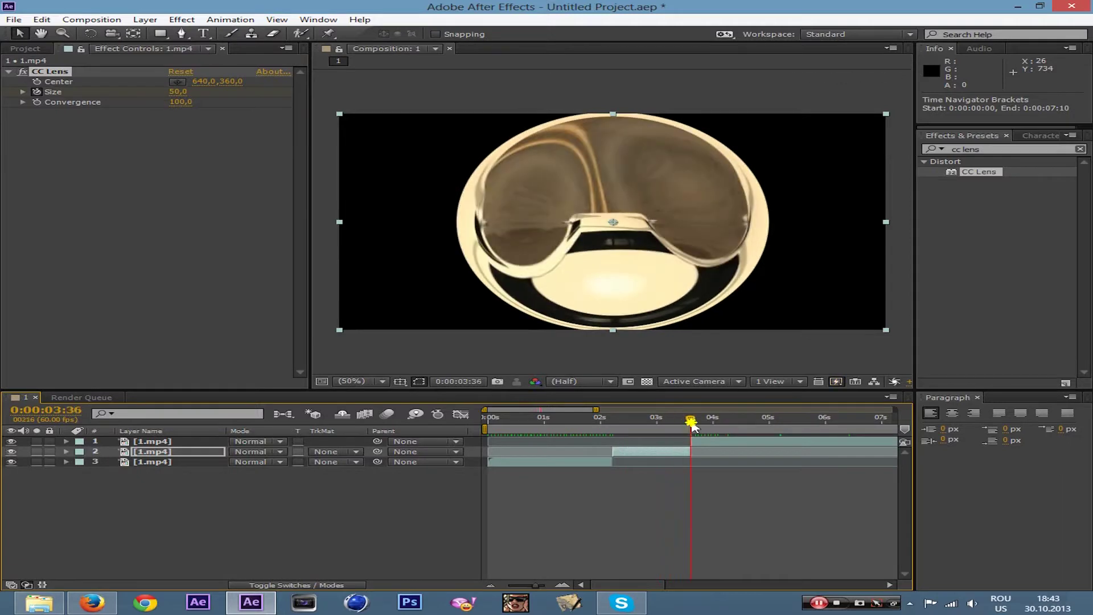
{"action": "mouse_move", "coordinate": [174, 97]}
{"action": "left_mouse_down"}
{"action": "mouse_move", "coordinate": [706, 438]}
{"action": "mouse_move", "coordinate": [625, 424]}
{"action": "mouse_move", "coordinate": [693, 424]}
{"action": "mouse_move", "coordinate": [612, 424]}
{"action": "left_mouse_up"}
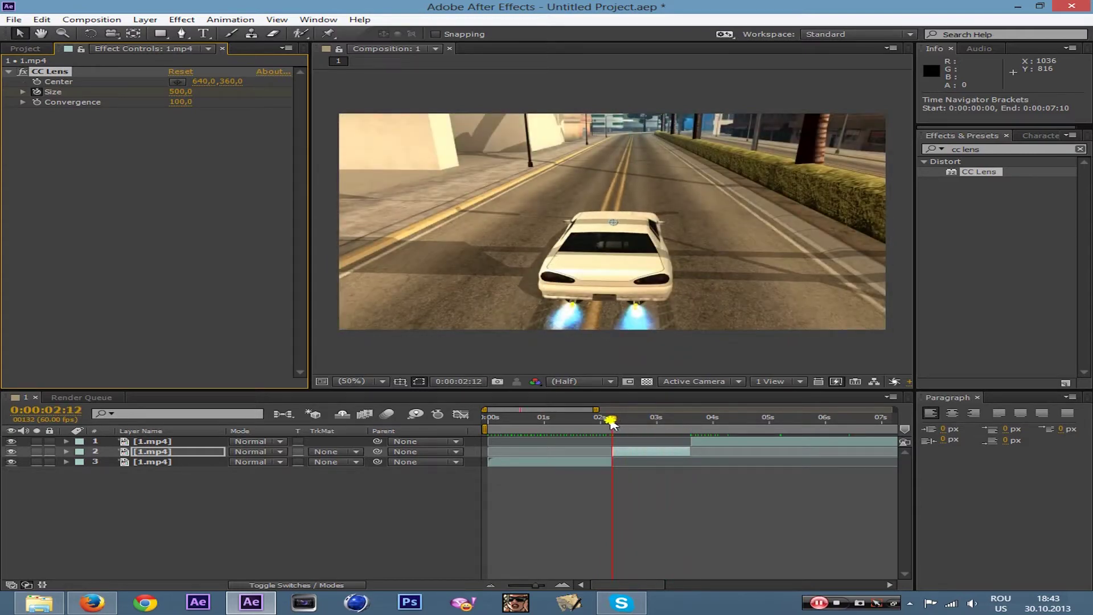
{"action": "left_click_drag", "start_coordinate": [610, 423], "coordinate": [612, 422]}
{"action": "left_click", "coordinate": [993, 149]}
- Search for 'vector' and drop CC Vector Blur onto layer 2 beneath CC Lens
{"action": "type", "text": "warp"}
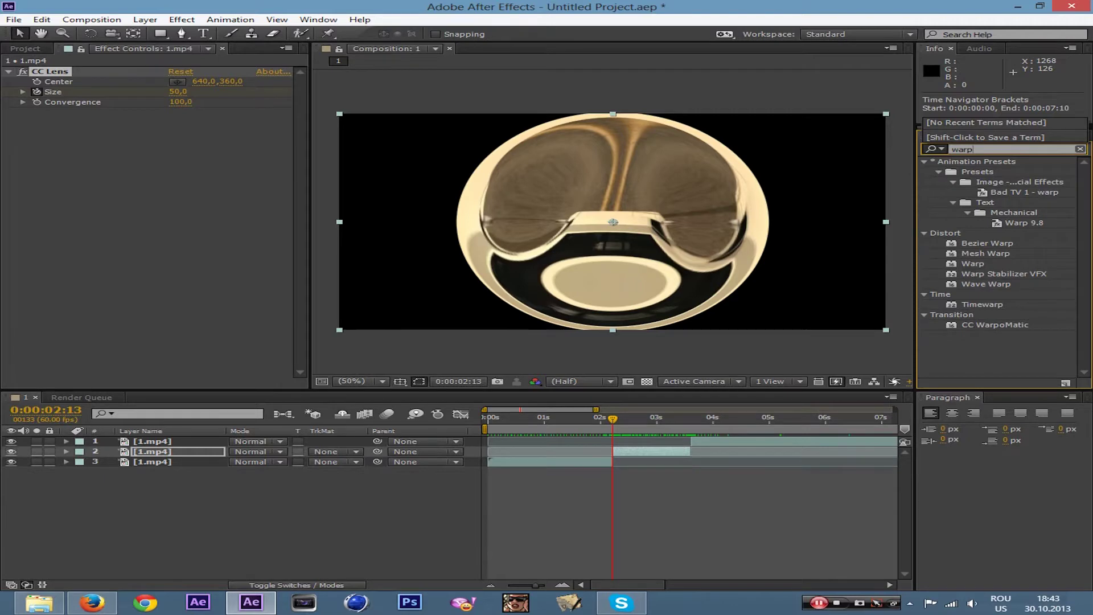
{"action": "key", "text": "BackSpace"}
{"action": "key", "text": "BackSpace"}
{"action": "key", "text": "BackSpace"}
{"action": "type", "text": "ve"}
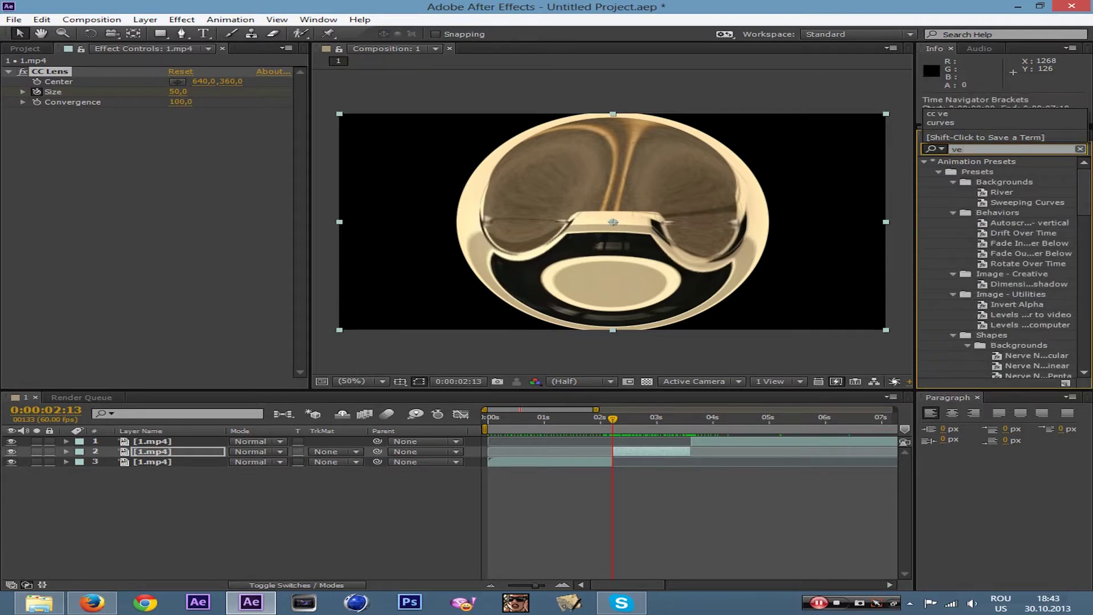
{"action": "type", "text": "ctp"}
{"action": "key", "text": "BackSpace"}
{"action": "key", "text": "BackSpace"}
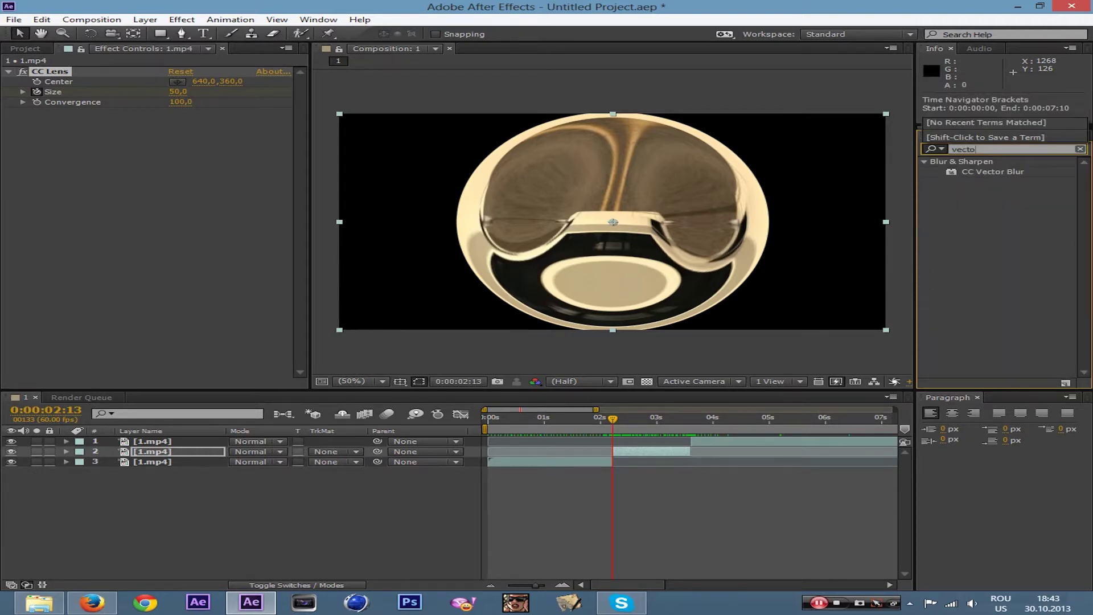
{"action": "left_click_drag", "start_coordinate": [1006, 174], "coordinate": [184, 452]}
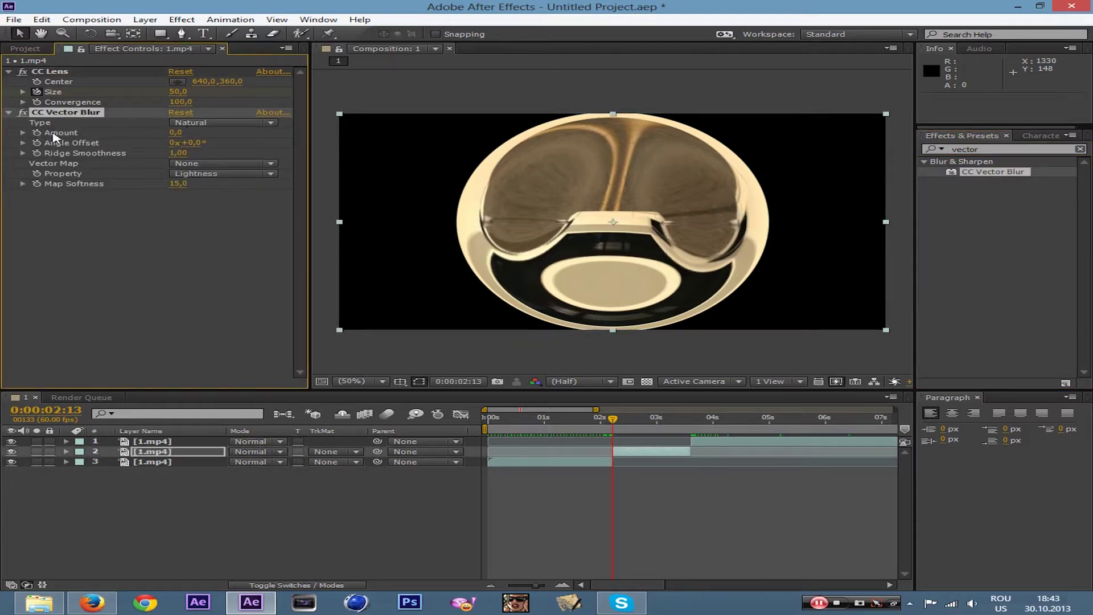
- Set the CC Vector Blur Amount to 500
{"action": "mouse_move", "coordinate": [535, 585]}
{"action": "left_mouse_down"}
{"action": "mouse_move", "coordinate": [544, 585]}
{"action": "mouse_move", "coordinate": [536, 579]}
{"action": "left_mouse_up"}
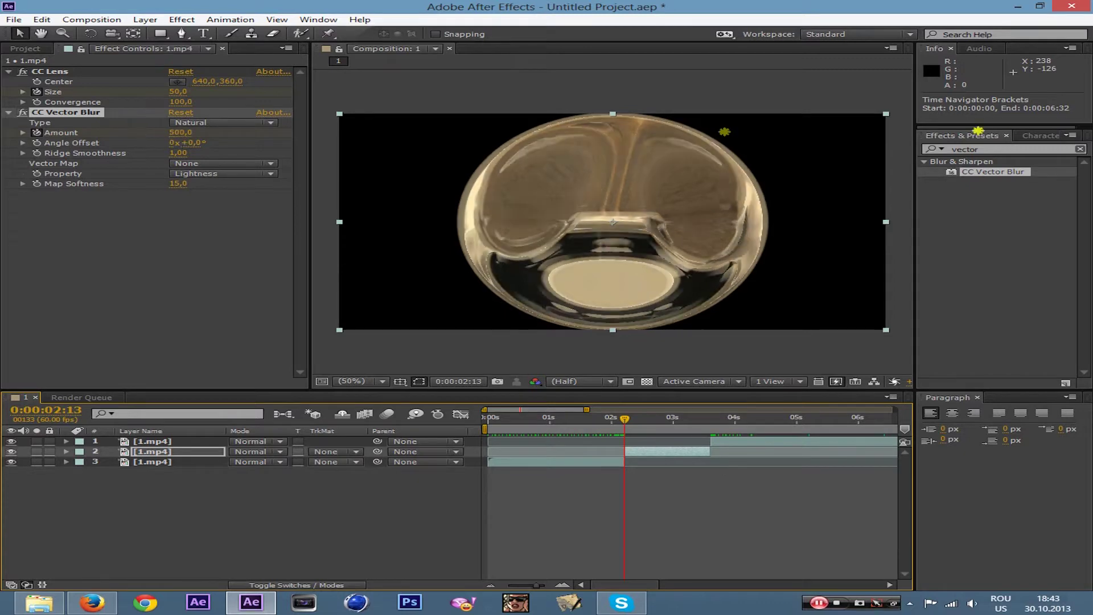
{"action": "left_click_drag", "start_coordinate": [176, 141], "coordinate": [329, 217]}
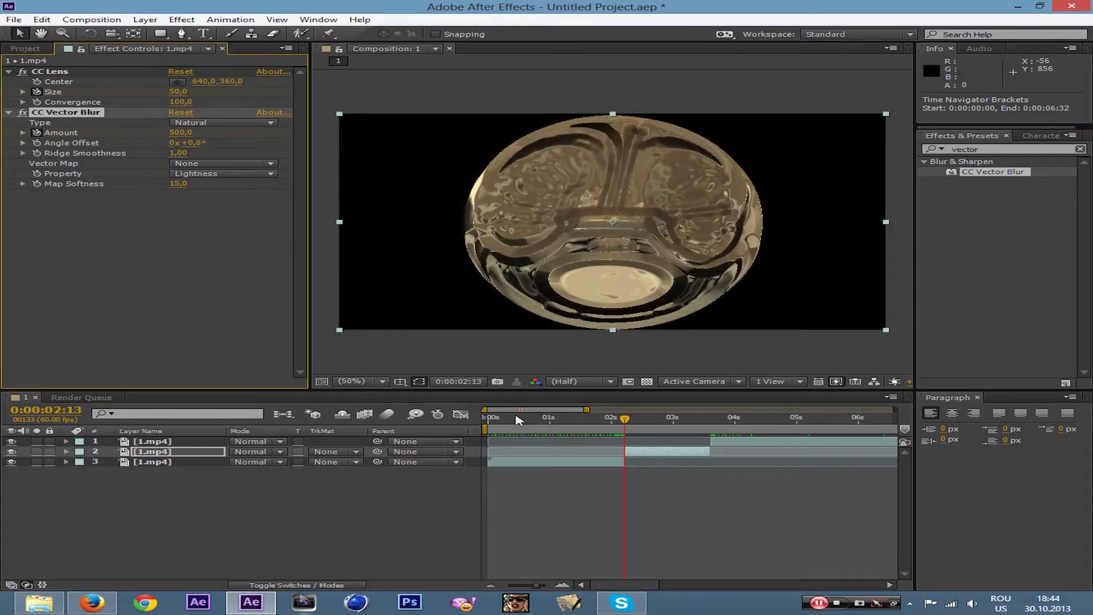
{"action": "left_click_drag", "start_coordinate": [182, 134], "coordinate": [132, 133]}
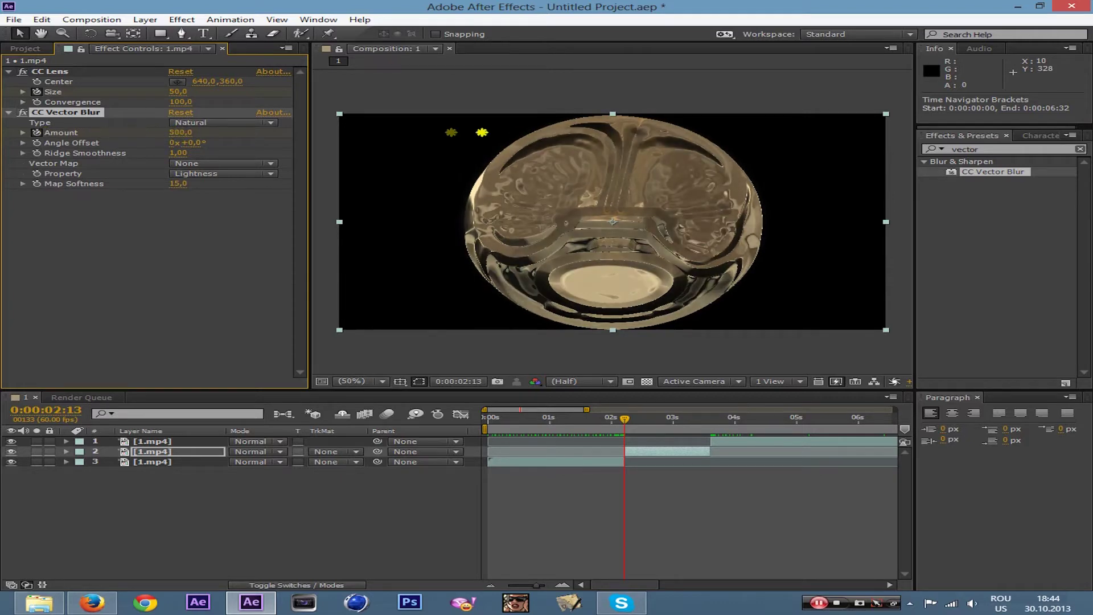
- Try the Constant Length, Perpendicular, Direction Center and Direction Fading blur types, then settle on Natural
{"action": "left_click", "coordinate": [217, 123]}
{"action": "left_click", "coordinate": [222, 149]}
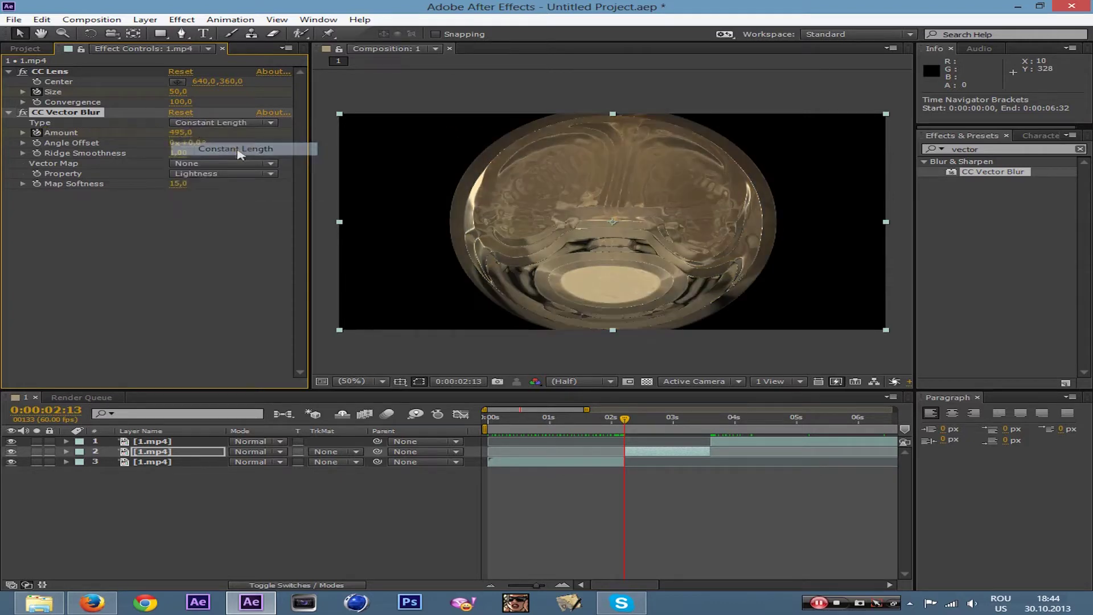
{"action": "left_click", "coordinate": [219, 123]}
{"action": "left_click", "coordinate": [228, 162]}
{"action": "left_click", "coordinate": [235, 123]}
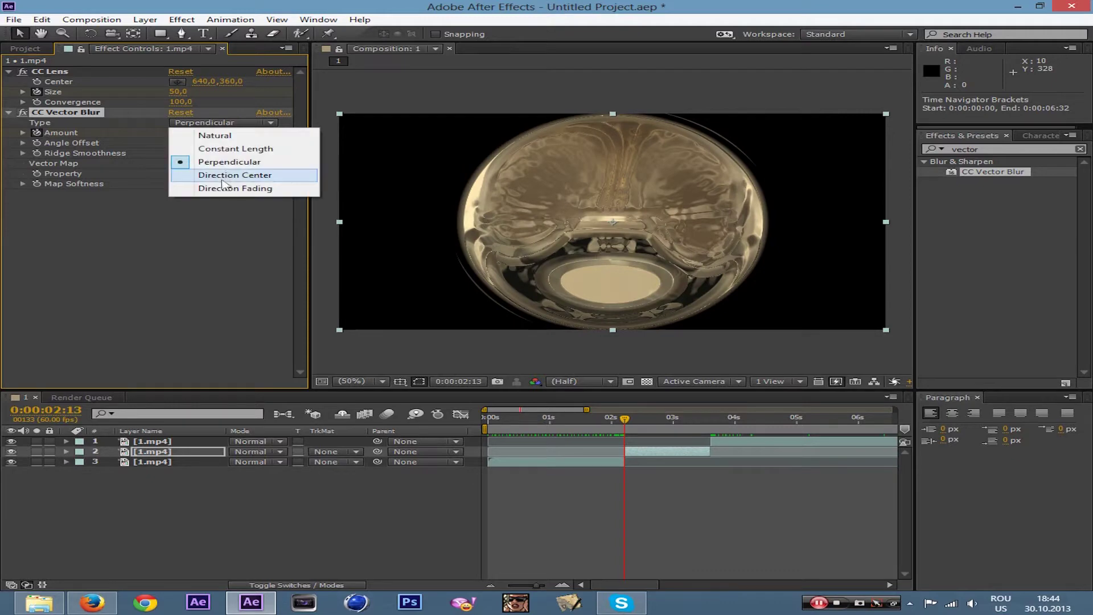
{"action": "left_click", "coordinate": [234, 175]}
{"action": "left_click", "coordinate": [245, 123]}
{"action": "left_click", "coordinate": [234, 189]}
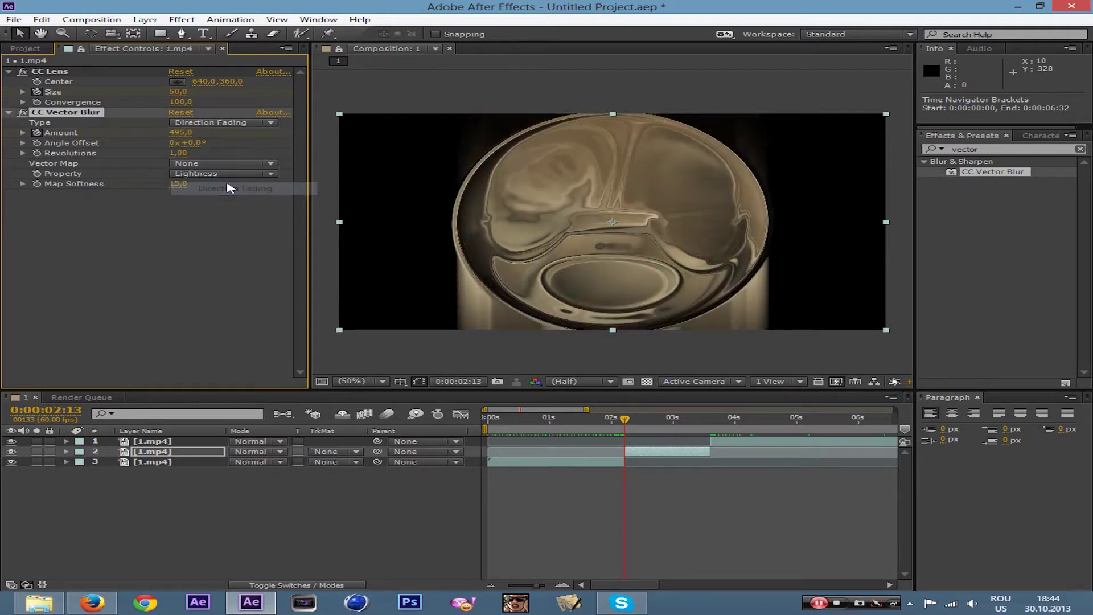
{"action": "left_click", "coordinate": [221, 123]}
{"action": "left_click", "coordinate": [219, 137]}
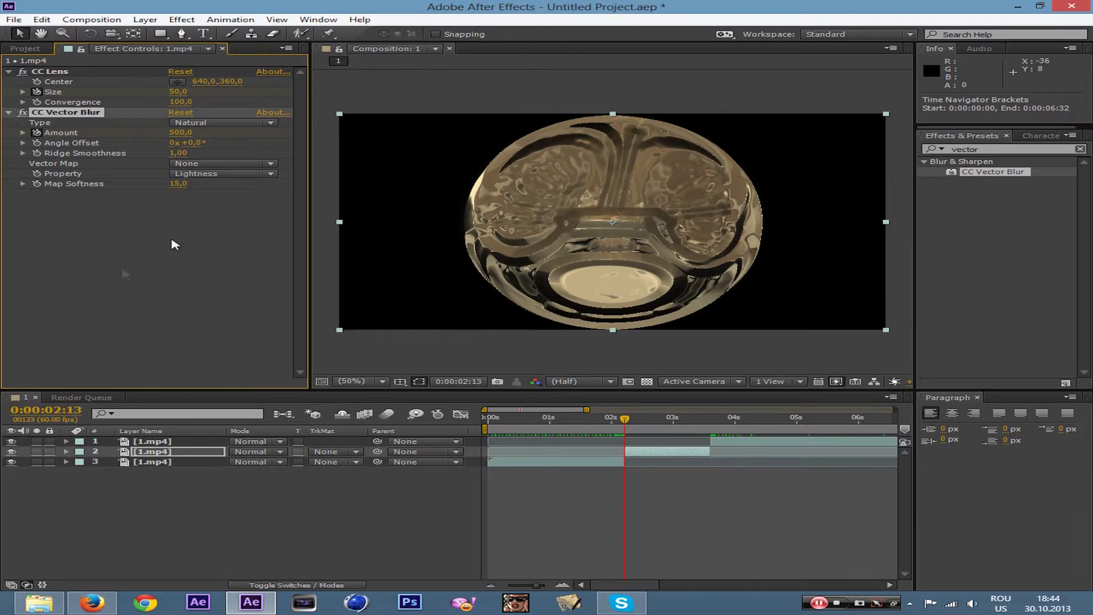
- Reset Angle Offset to 0, set Ridge Smoothness to 0, and return to the YouTube example
{"action": "left_click_drag", "start_coordinate": [188, 142], "coordinate": [307, 145]}
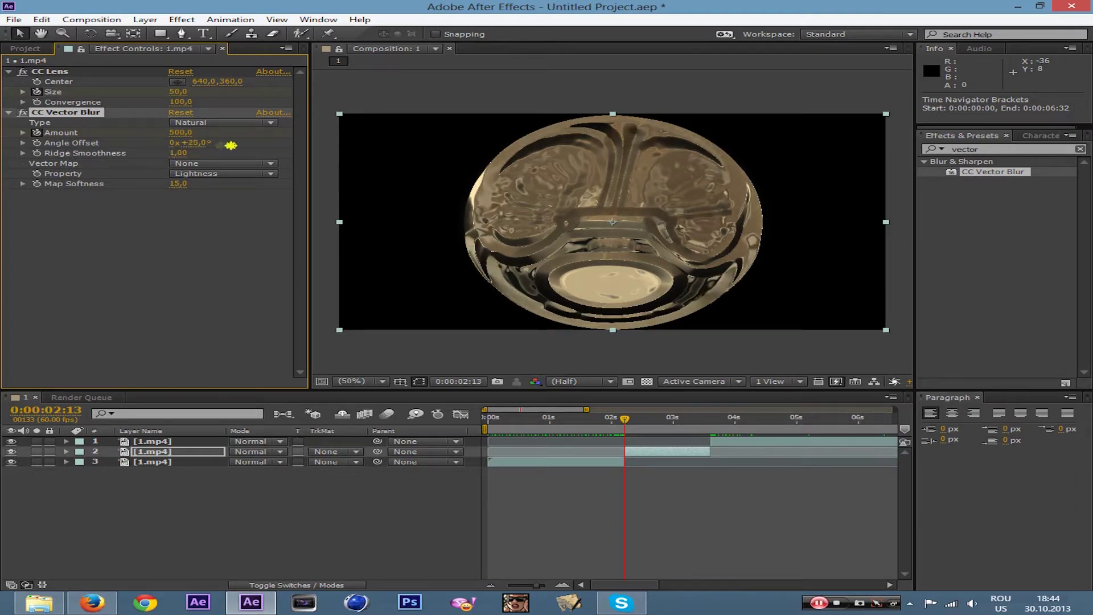
{"action": "left_click_drag", "start_coordinate": [431, 146], "coordinate": [188, 144]}
{"action": "right_click", "coordinate": [191, 143]}
{"action": "left_click", "coordinate": [237, 227]}
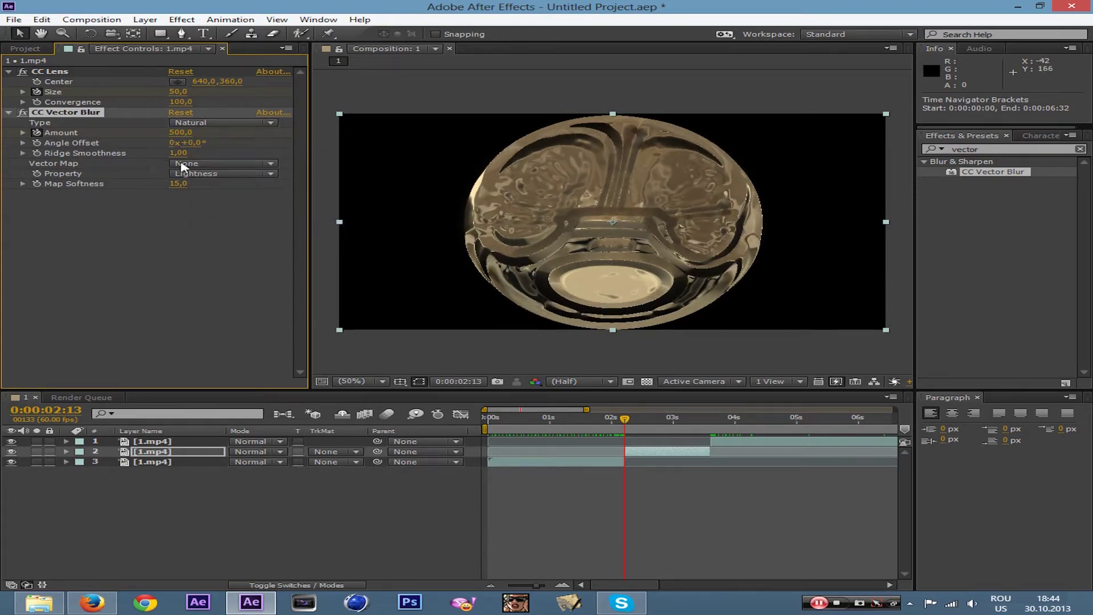
{"action": "mouse_move", "coordinate": [177, 152]}
{"action": "left_mouse_down"}
{"action": "mouse_move", "coordinate": [289, 152]}
{"action": "mouse_move", "coordinate": [195, 152]}
{"action": "left_mouse_up"}
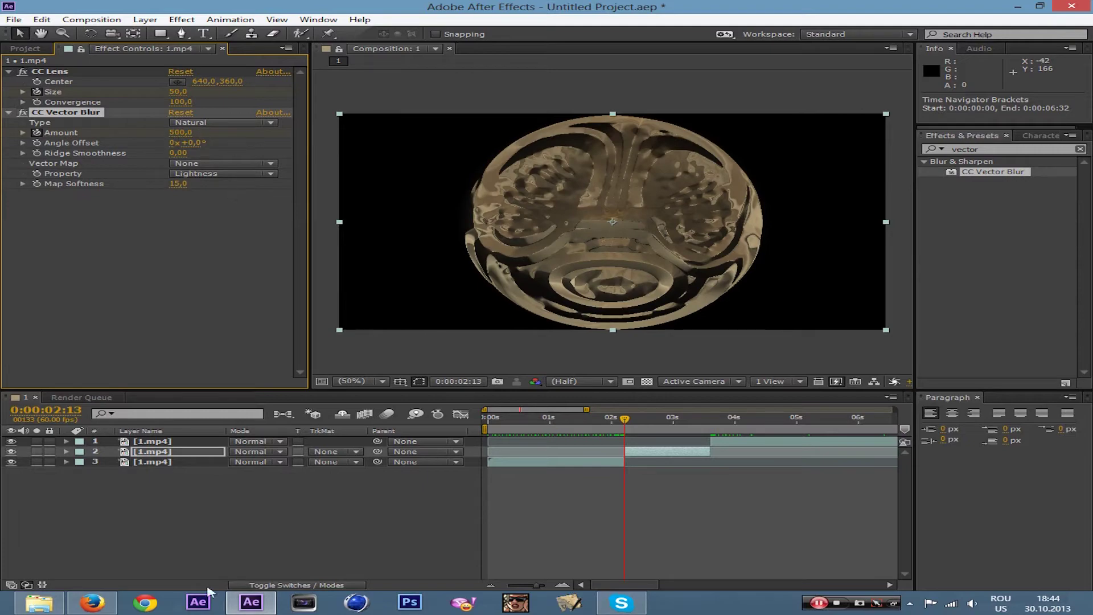
{"action": "left_click", "coordinate": [91, 602]}
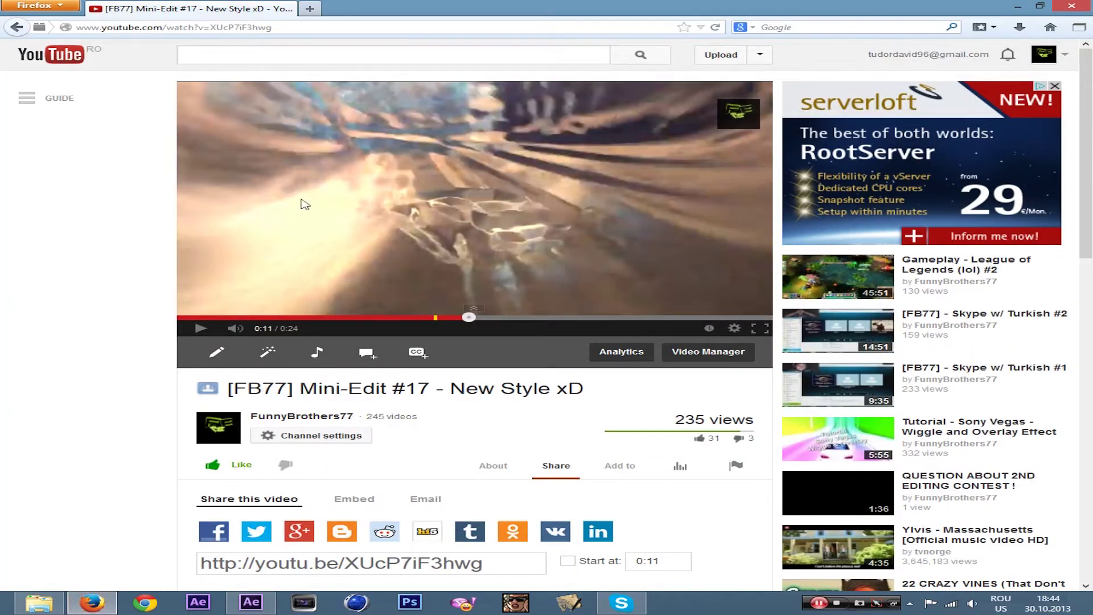
- Back in After Effects, set the vector blur Amount to 0 at 0:00:03:35
{"action": "left_click", "coordinate": [251, 602]}
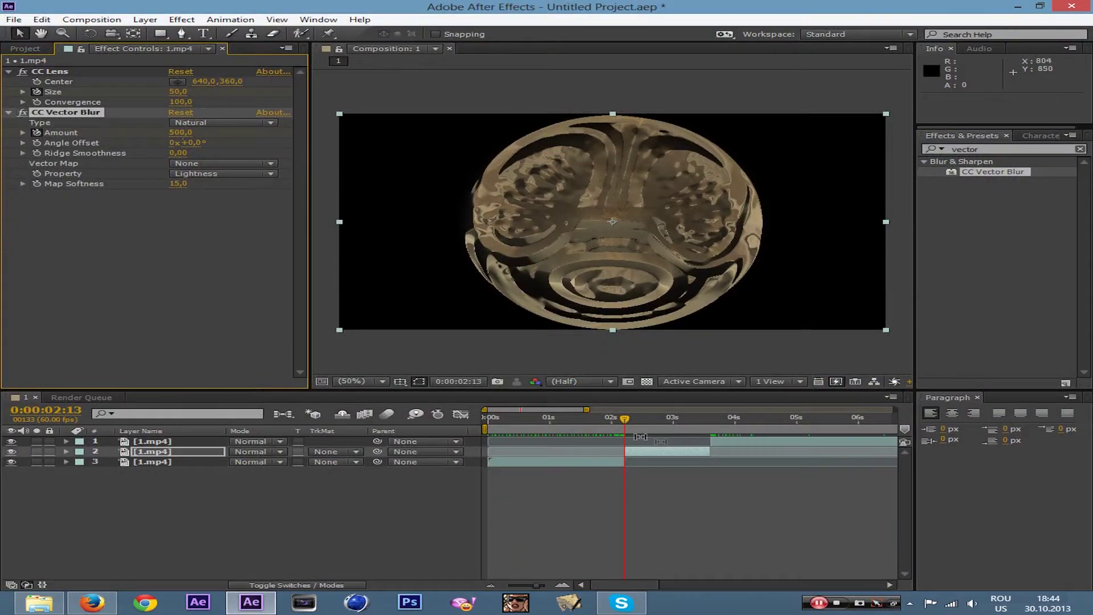
{"action": "left_click_drag", "start_coordinate": [628, 421], "coordinate": [714, 420]}
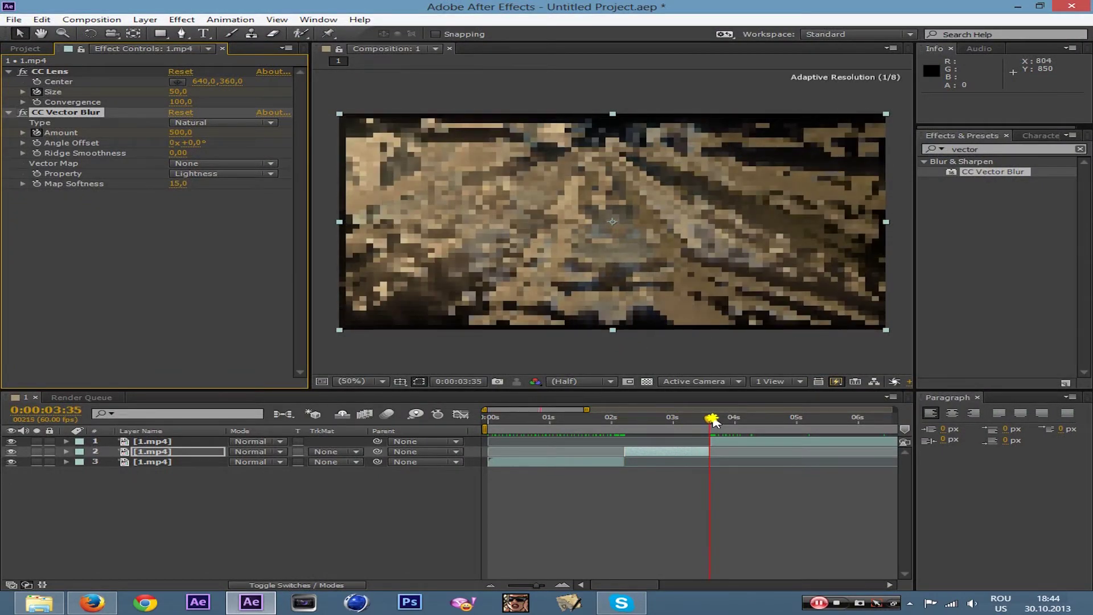
{"action": "left_click", "coordinate": [182, 133]}
{"action": "type", "text": "0"}
{"action": "key", "text": "Return"}
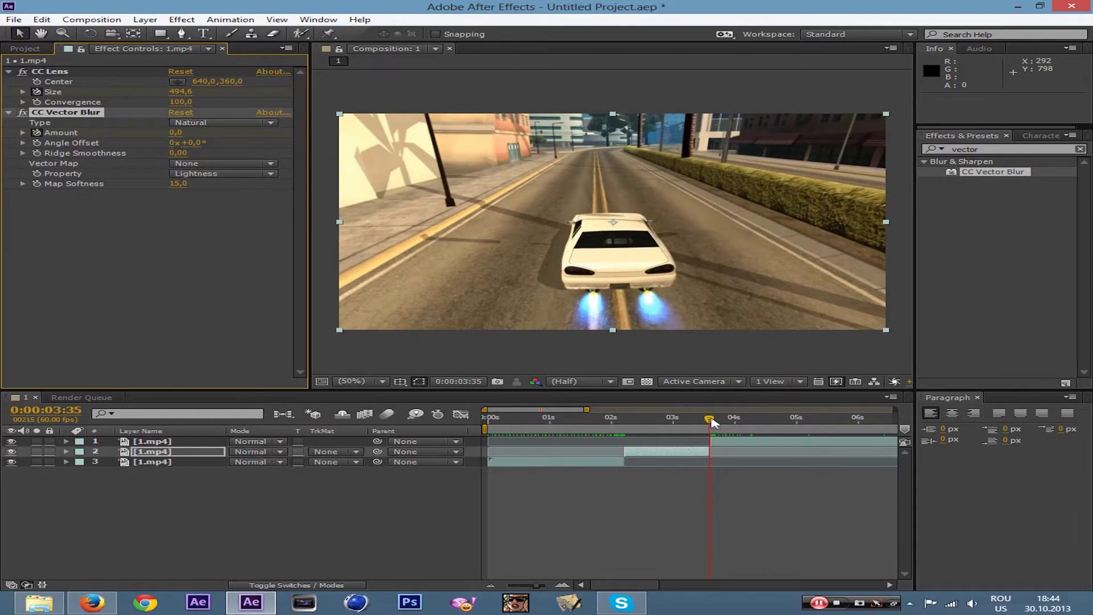
- Preview the transition, extend the work area to about 5 seconds, and preview again
{"action": "left_click_drag", "start_coordinate": [712, 421], "coordinate": [615, 429]}
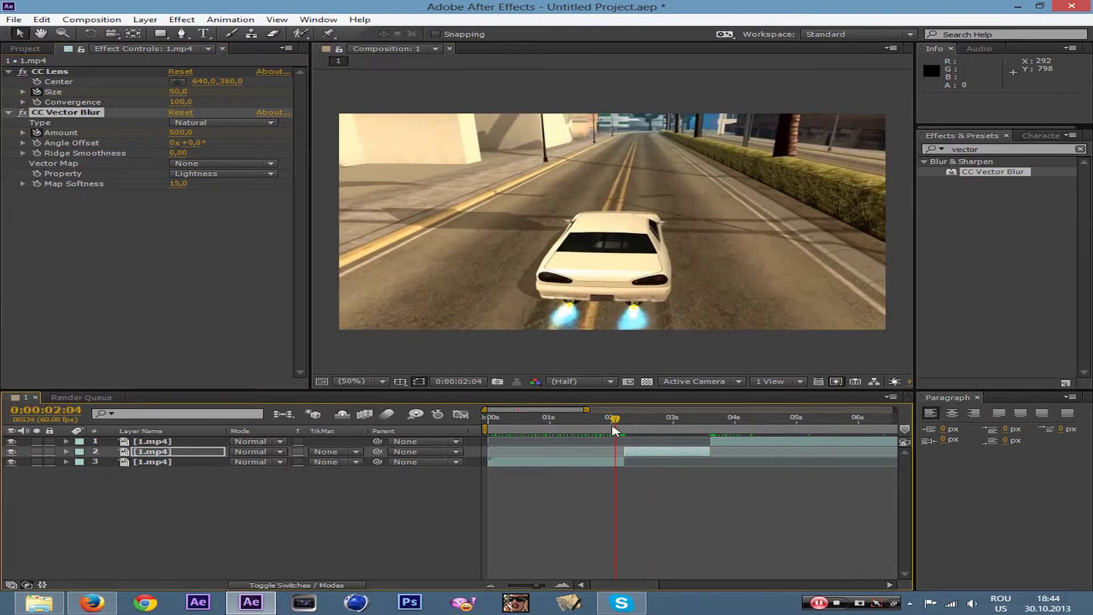
{"action": "key", "text": "KP_0"}
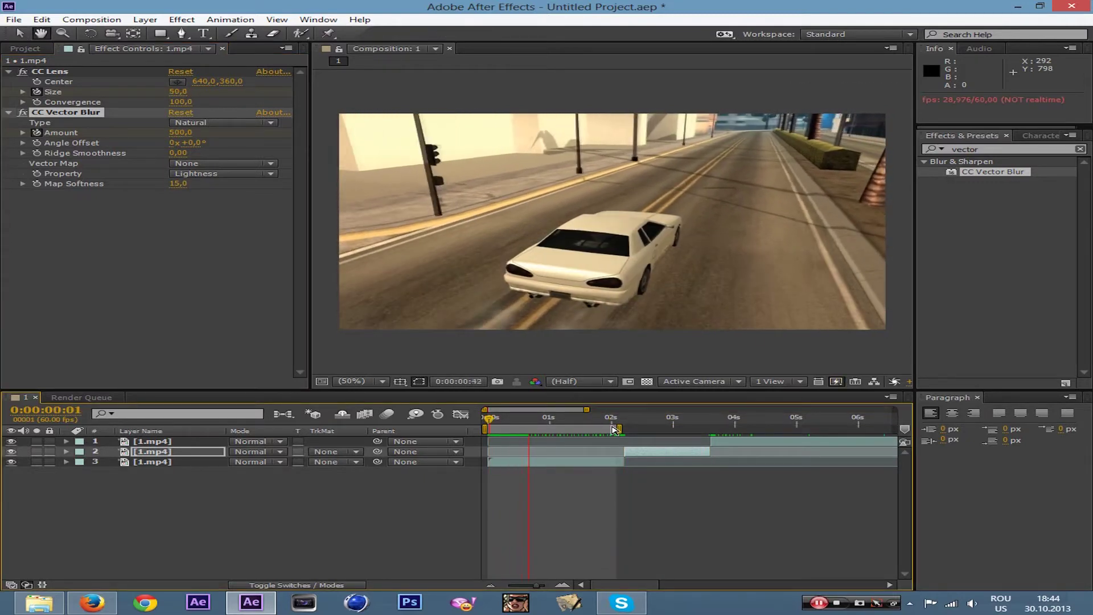
{"action": "left_click_drag", "start_coordinate": [618, 429], "coordinate": [822, 429]}
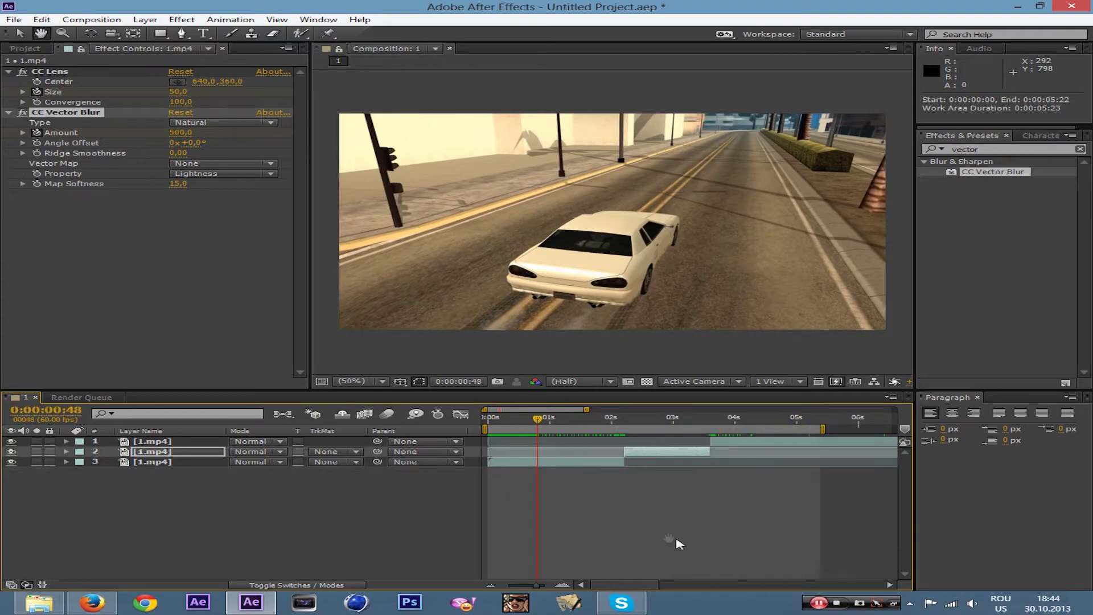
{"action": "key", "text": "KP_0"}
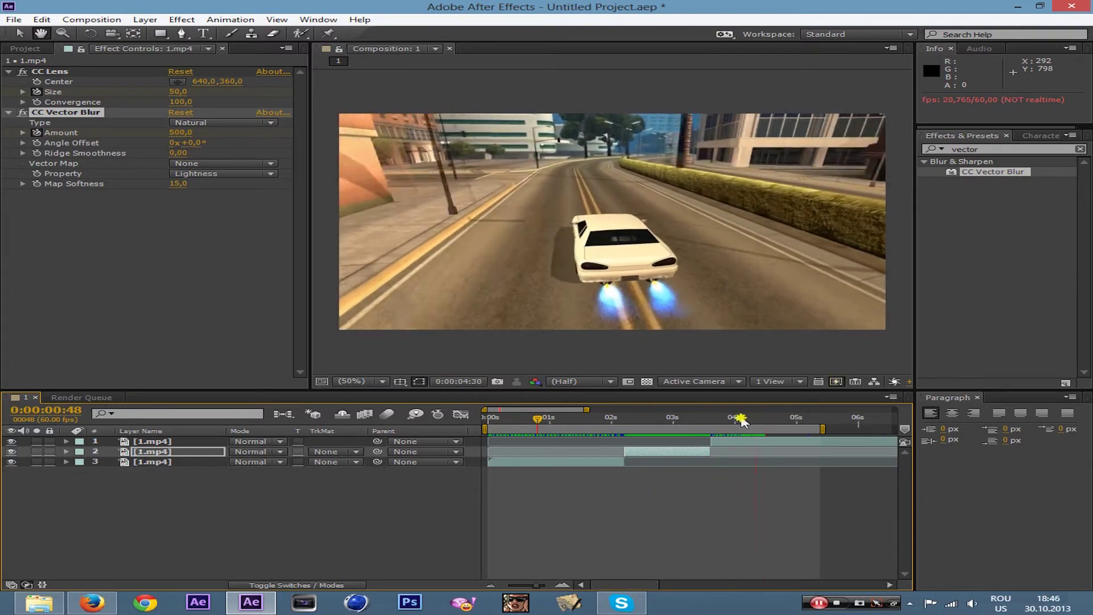
{"action": "left_click", "coordinate": [593, 420]}
{"action": "left_click_drag", "start_coordinate": [593, 420], "coordinate": [598, 420]}
{"action": "key", "text": "space"}
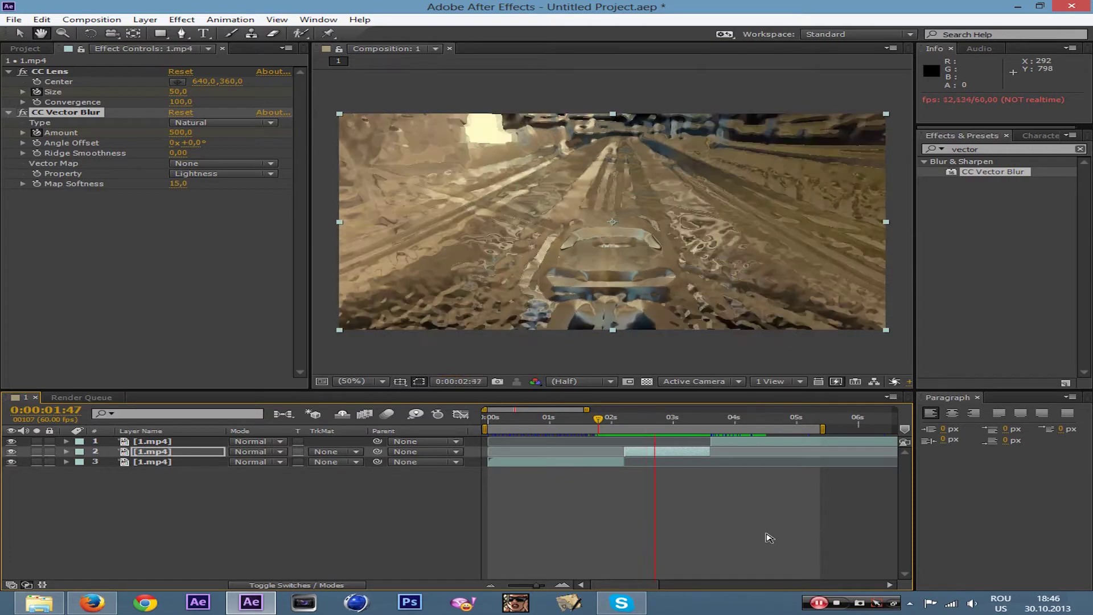
{"action": "left_click", "coordinate": [608, 424]}
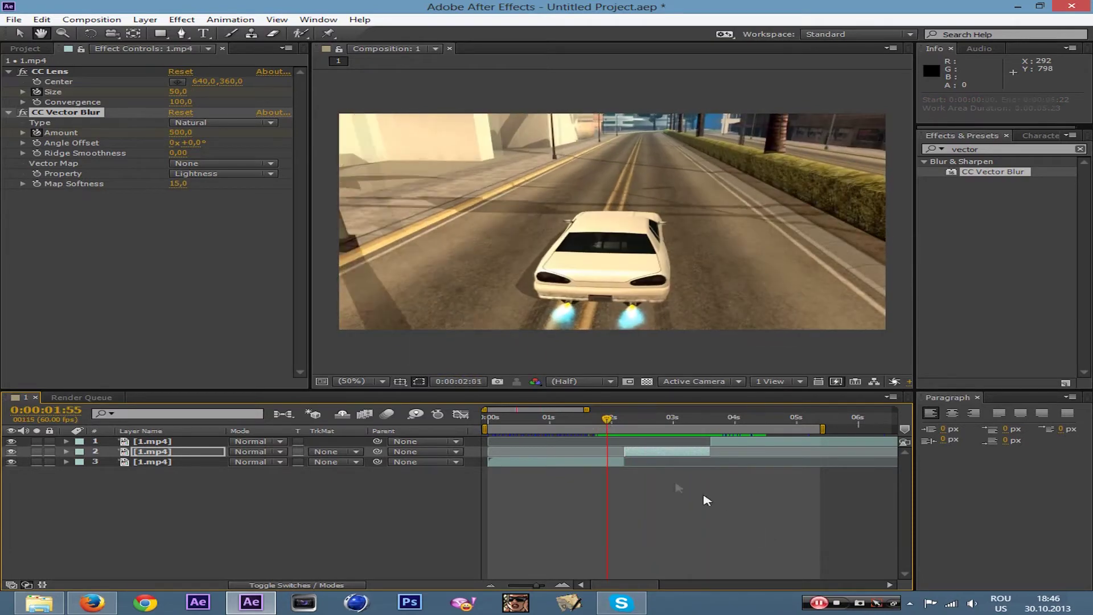
{"action": "key", "text": "KP_0"}
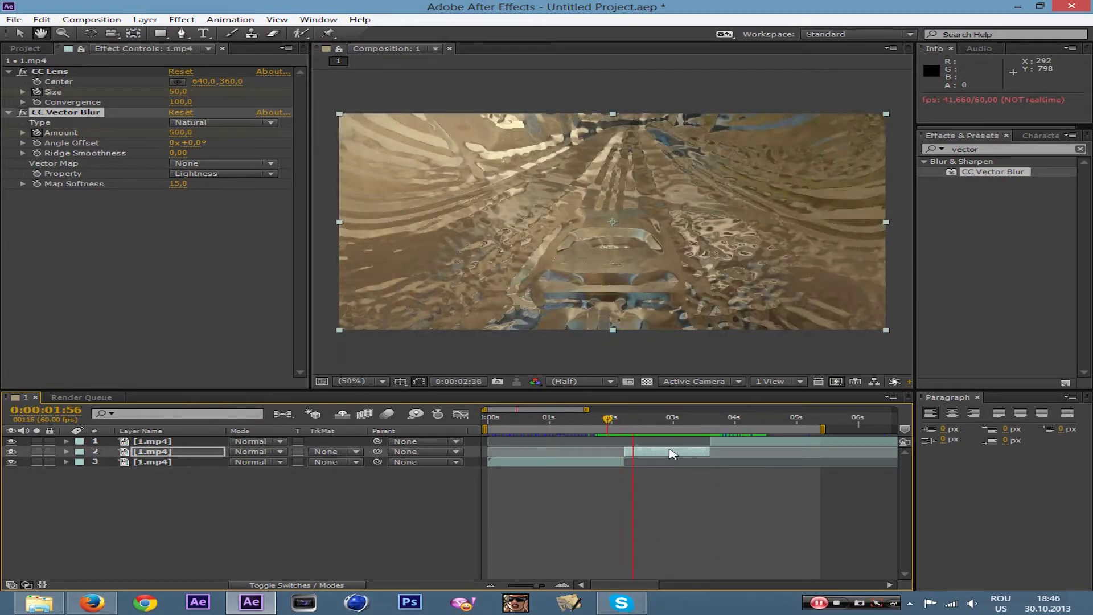
{"action": "key", "text": "space"}
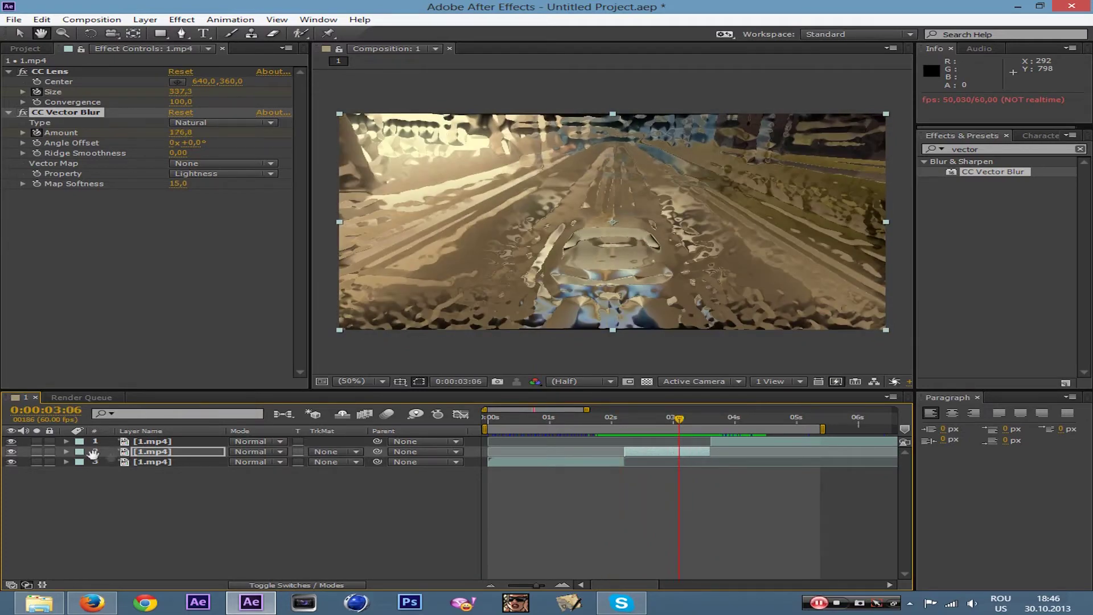
{"action": "left_click", "coordinate": [23, 33]}
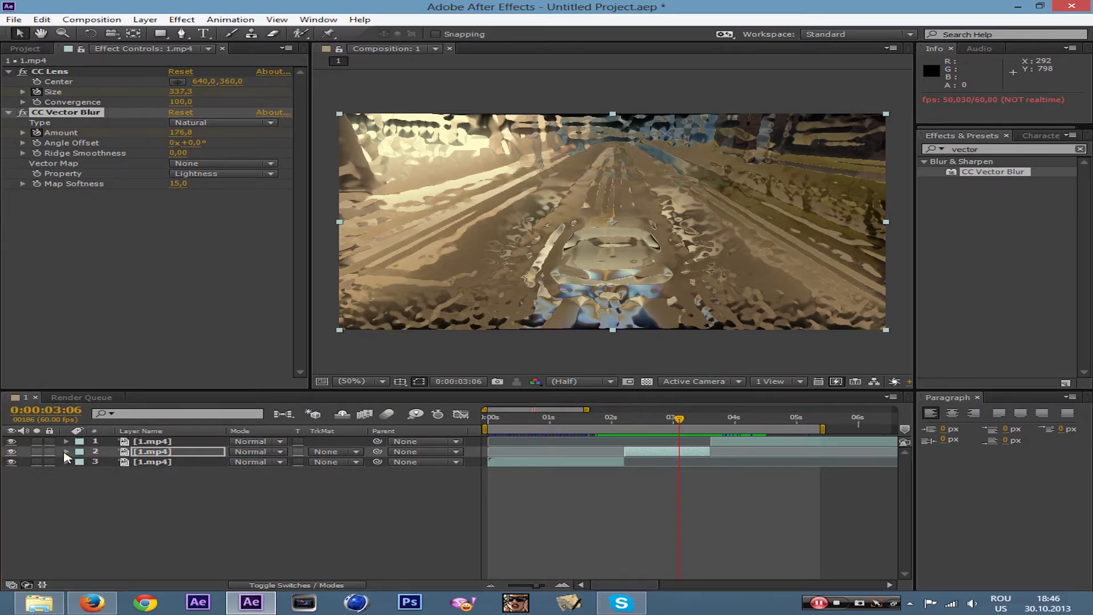
- Reveal layer 2's CC Vector Blur keyframes and move the Amount keyframe earlier to 0:00:02:55
{"action": "left_click", "coordinate": [66, 452]}
{"action": "left_click", "coordinate": [81, 462]}
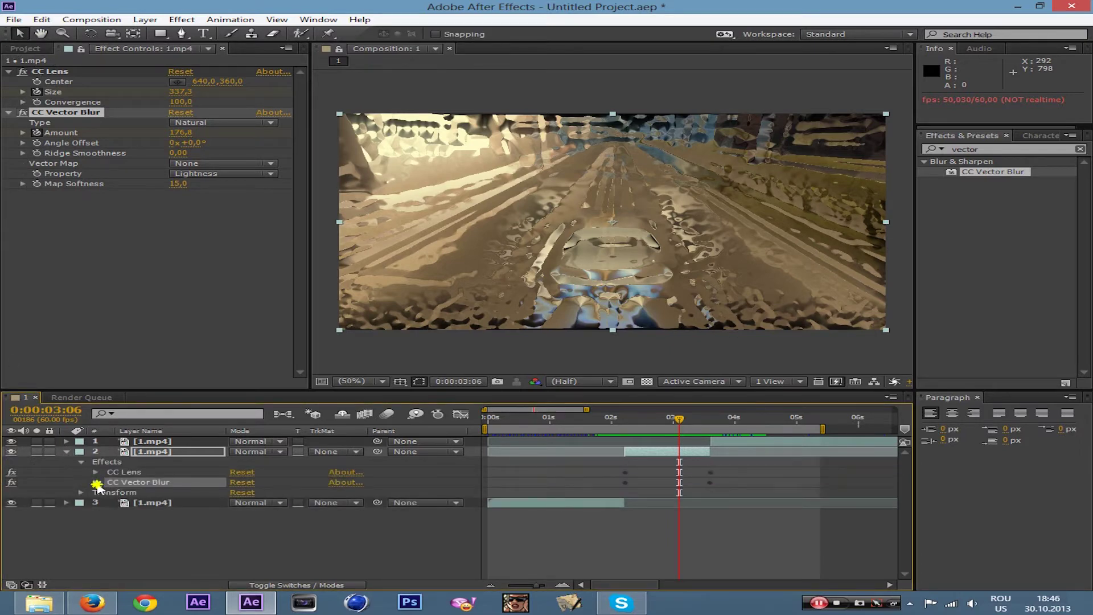
{"action": "left_click", "coordinate": [96, 483]}
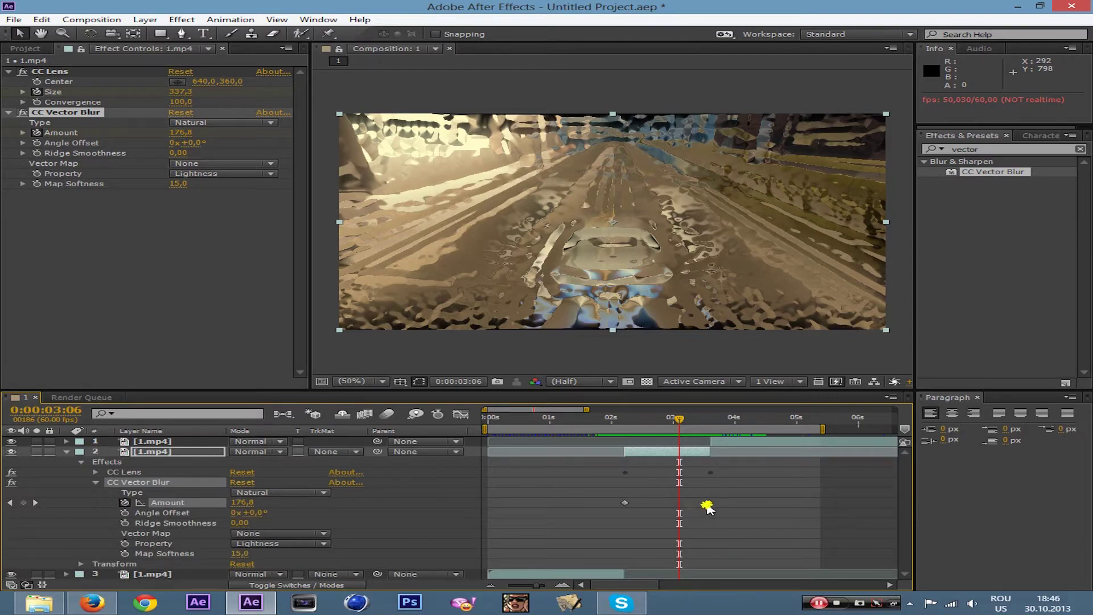
{"action": "left_click_drag", "start_coordinate": [706, 505], "coordinate": [665, 505]}
{"action": "mouse_move", "coordinate": [681, 419]}
{"action": "left_mouse_down"}
{"action": "mouse_move", "coordinate": [628, 424]}
{"action": "mouse_move", "coordinate": [671, 431]}
{"action": "mouse_move", "coordinate": [624, 431]}
{"action": "left_mouse_up"}
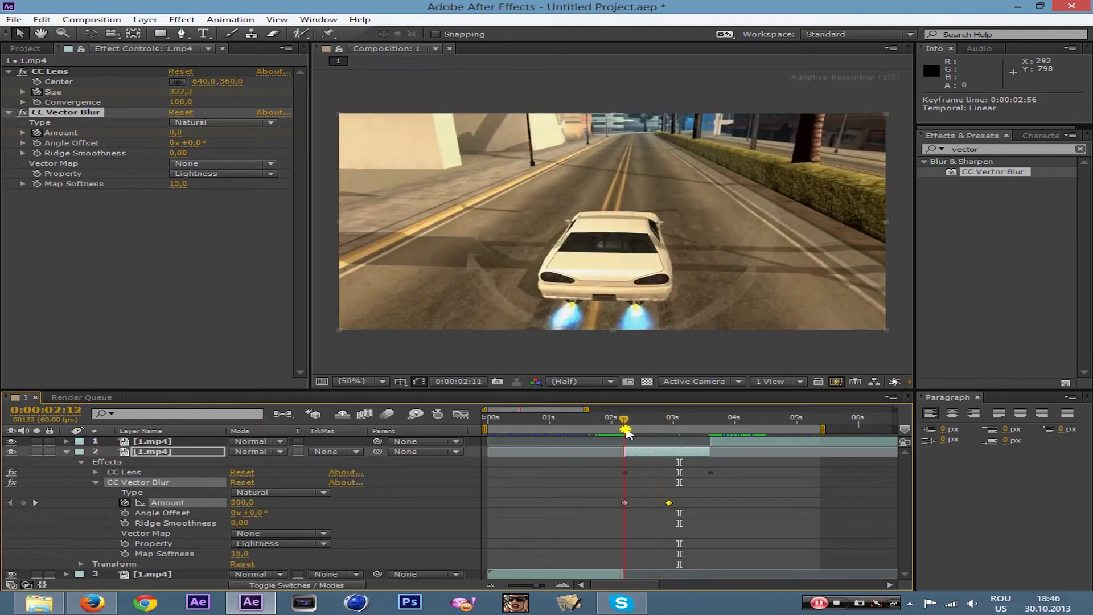
- Select the Amount keyframe at 0:00:02:13 and scrub its value from 500 down to 130
{"action": "left_click", "coordinate": [623, 503]}
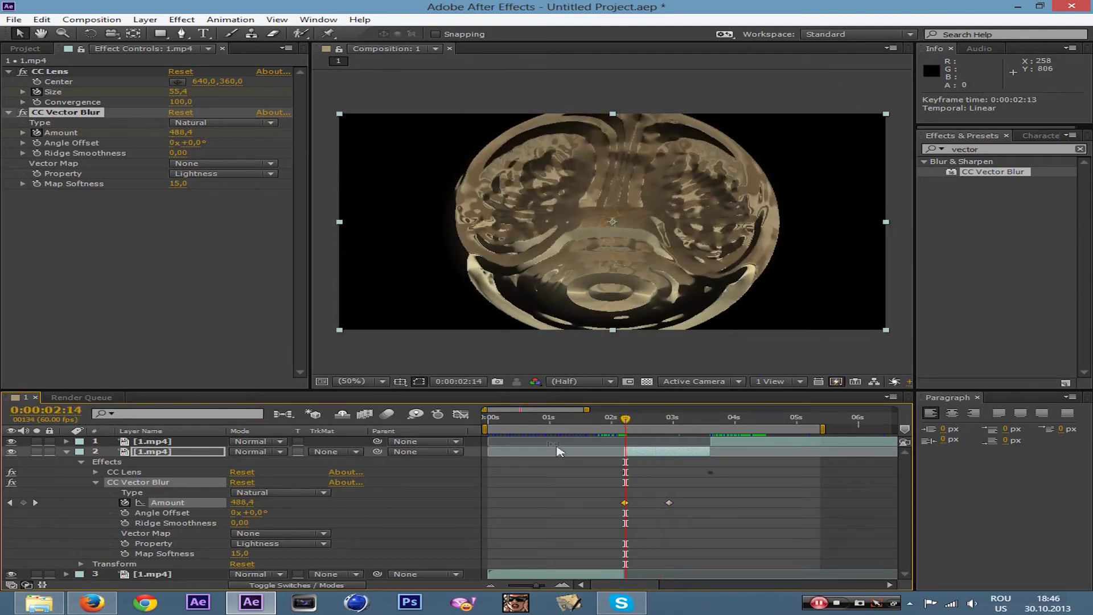
{"action": "left_click_drag", "start_coordinate": [535, 586], "coordinate": [545, 587]}
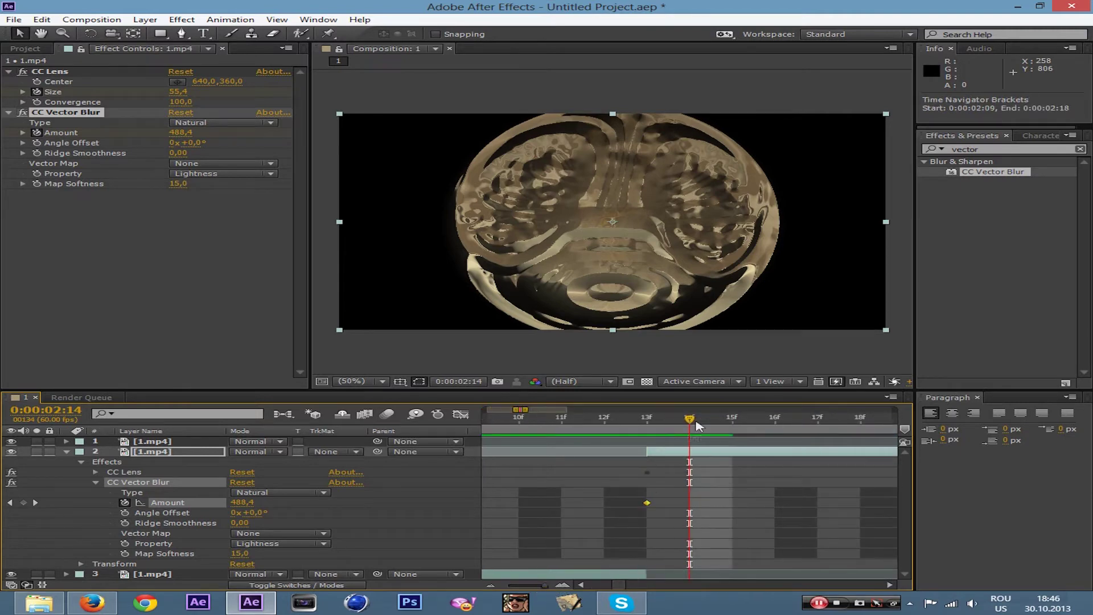
{"action": "left_click_drag", "start_coordinate": [691, 420], "coordinate": [646, 419]}
{"action": "left_click_drag", "start_coordinate": [193, 132], "coordinate": [28, 138]}
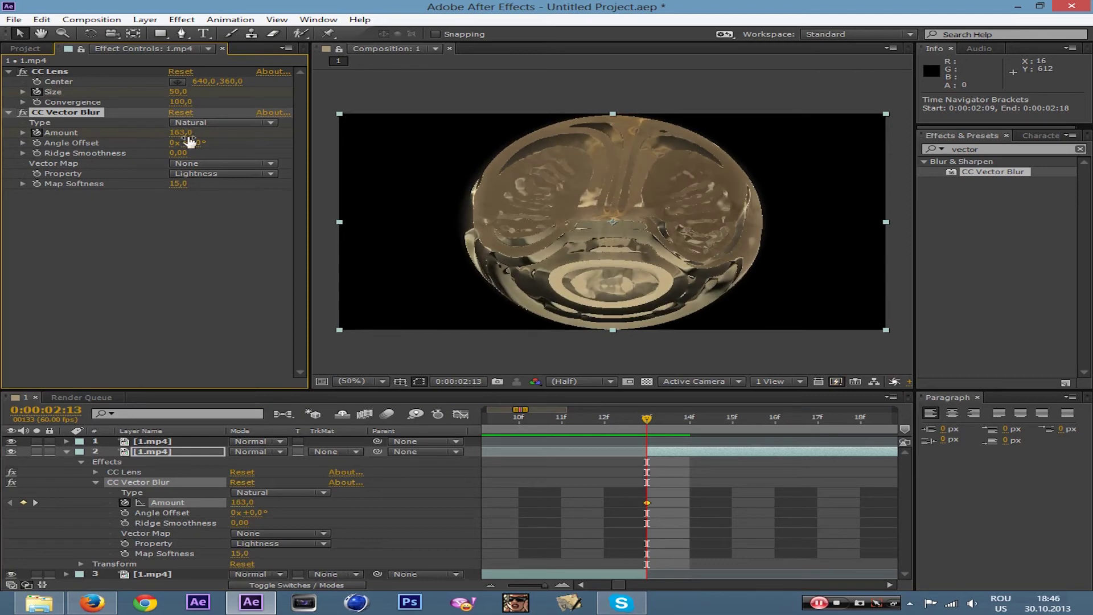
{"action": "left_click_drag", "start_coordinate": [161, 132], "coordinate": [139, 131]}
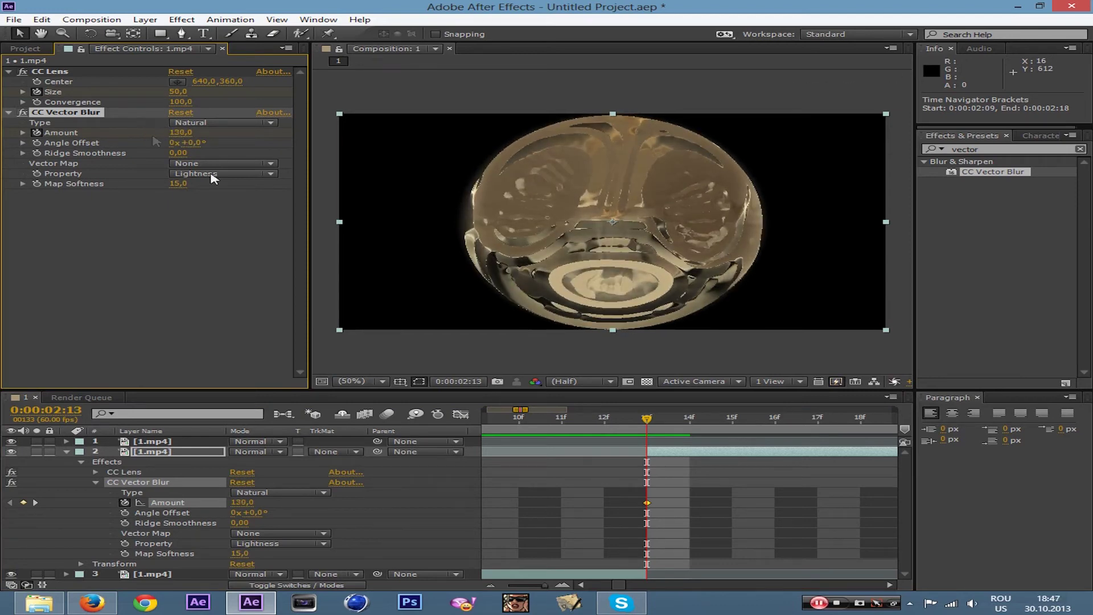
{"action": "left_click_drag", "start_coordinate": [545, 585], "coordinate": [523, 584]}
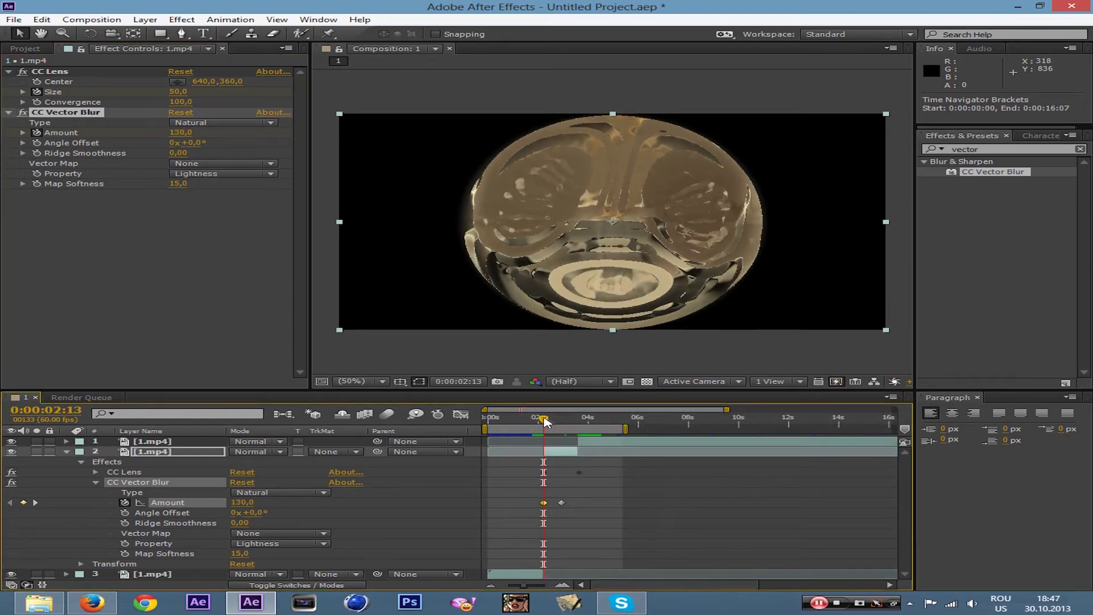
- Scrub and preview the lens-and-blur transition, collapse layer 2's properties, and bring Firefox forward
{"action": "left_click_drag", "start_coordinate": [545, 422], "coordinate": [557, 420]}
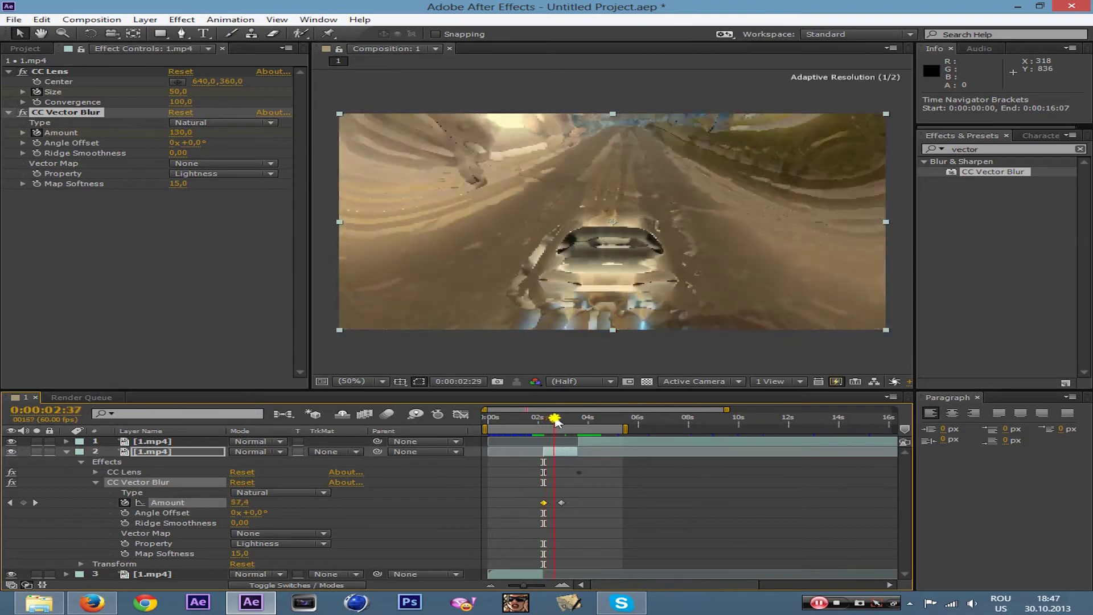
{"action": "left_click_drag", "start_coordinate": [557, 420], "coordinate": [487, 423]}
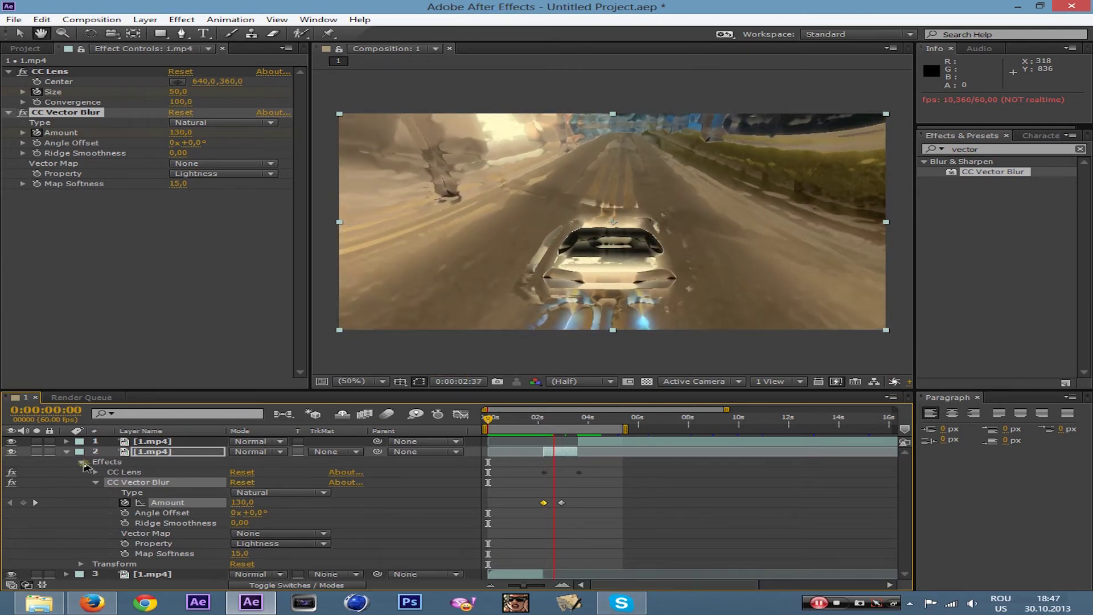
{"action": "left_click", "coordinate": [66, 452]}
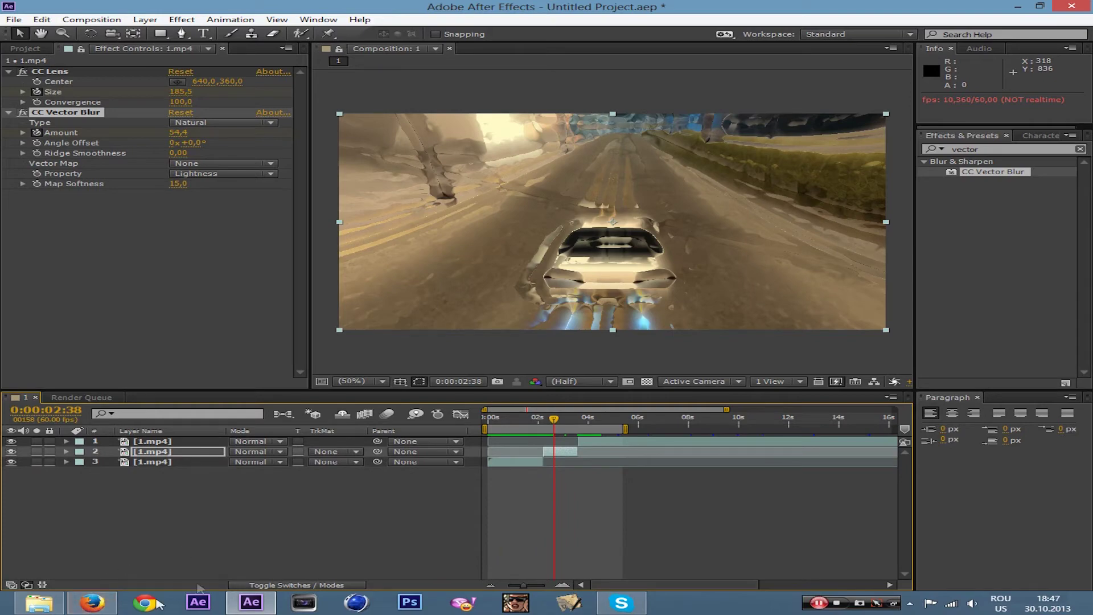
{"action": "left_click", "coordinate": [91, 602]}
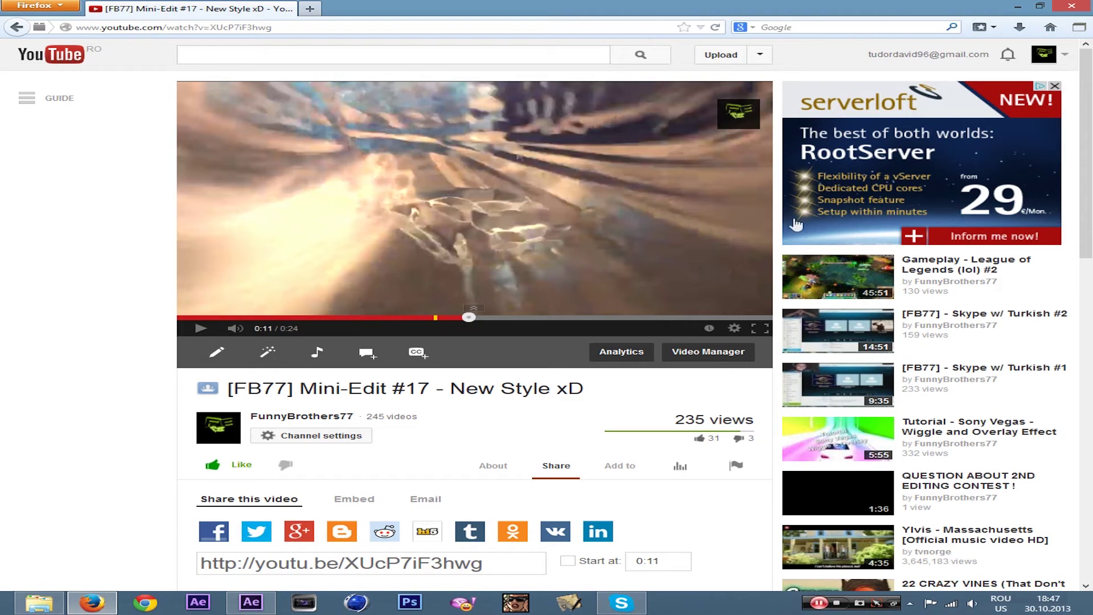
- Type 'edit samp' into the YouTube search box, then clear it again
{"action": "left_click", "coordinate": [288, 56]}
{"action": "type", "text": "oklfnol"}
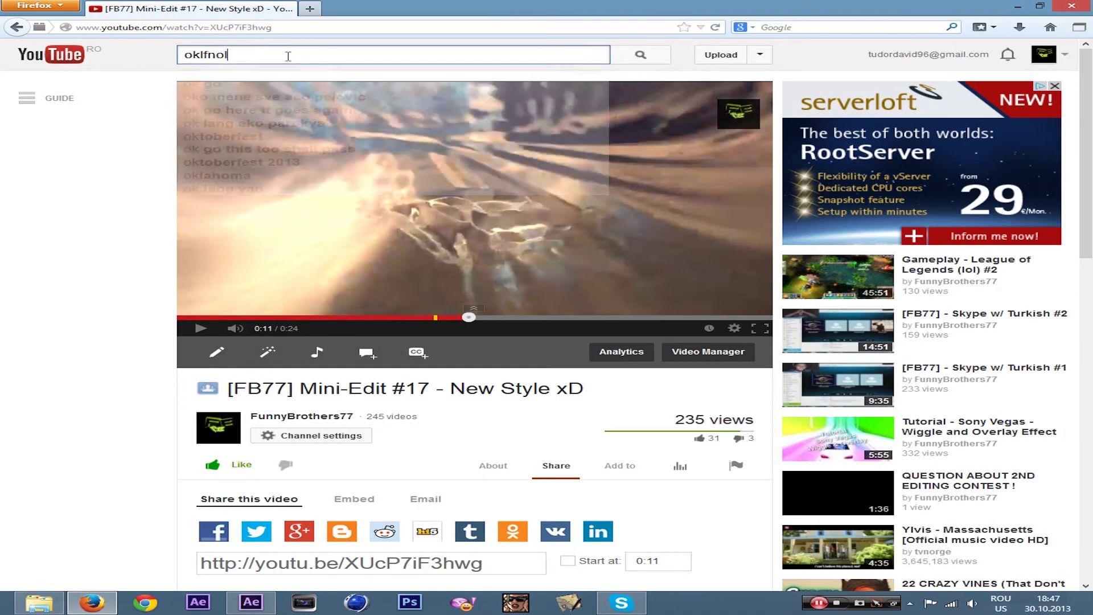
{"action": "key", "text": "ctrl+a"}
{"action": "type", "text": "edit s"}
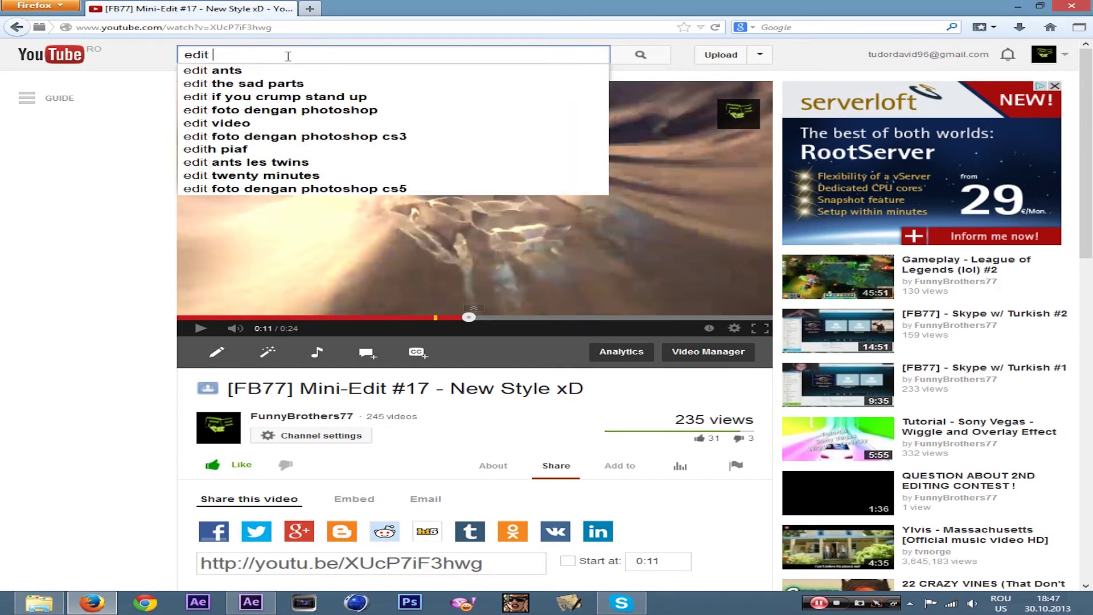
{"action": "type", "text": "amp"}
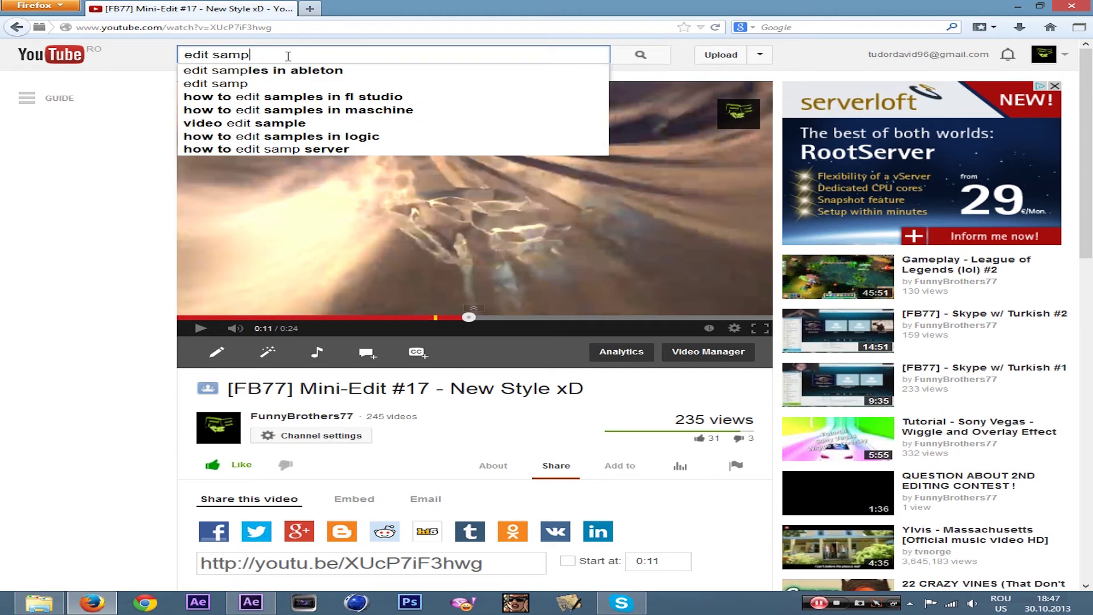
{"action": "key", "text": "ctrl+a"}
{"action": "key", "text": "BackSpace"}
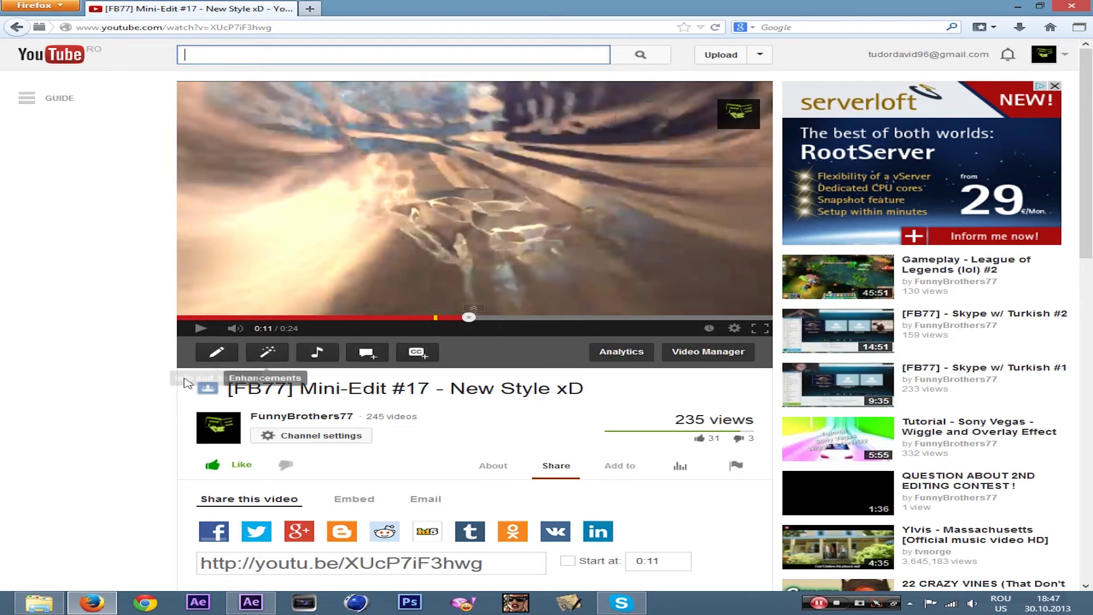
{"action": "scroll", "coordinate": [183, 415], "scroll_direction": "down", "scroll_amount": 3}
{"action": "scroll", "coordinate": [183, 415], "scroll_direction": "up", "scroll_amount": 3}
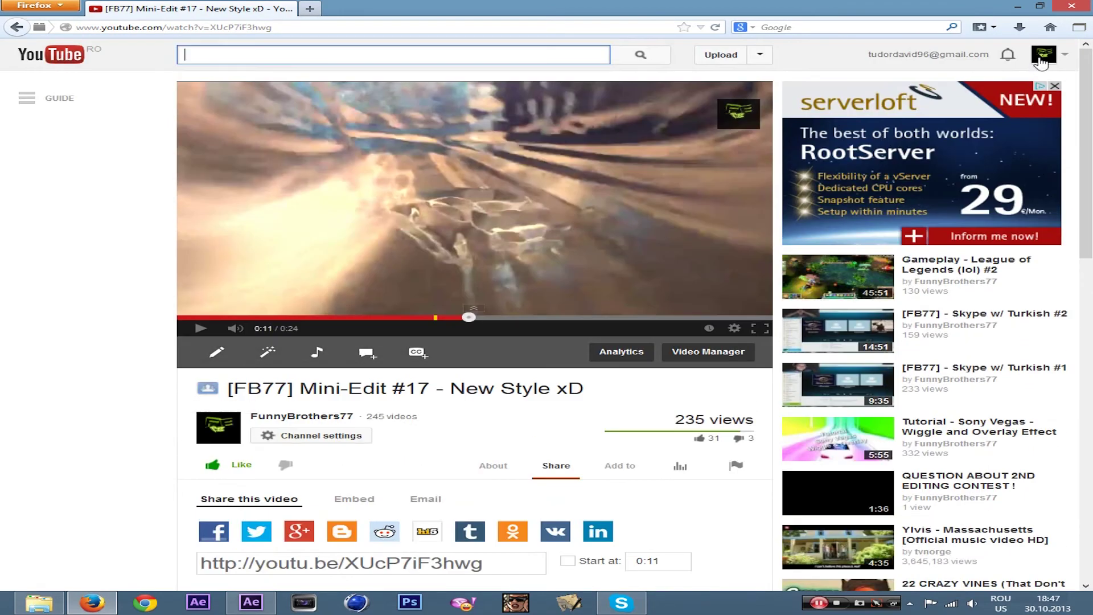
- Open funnybrothers77.com in a new browser tab
{"action": "left_click", "coordinate": [305, 12]}
{"action": "type", "text": "funnybrothers77.com"}
{"action": "key", "text": "Return"}
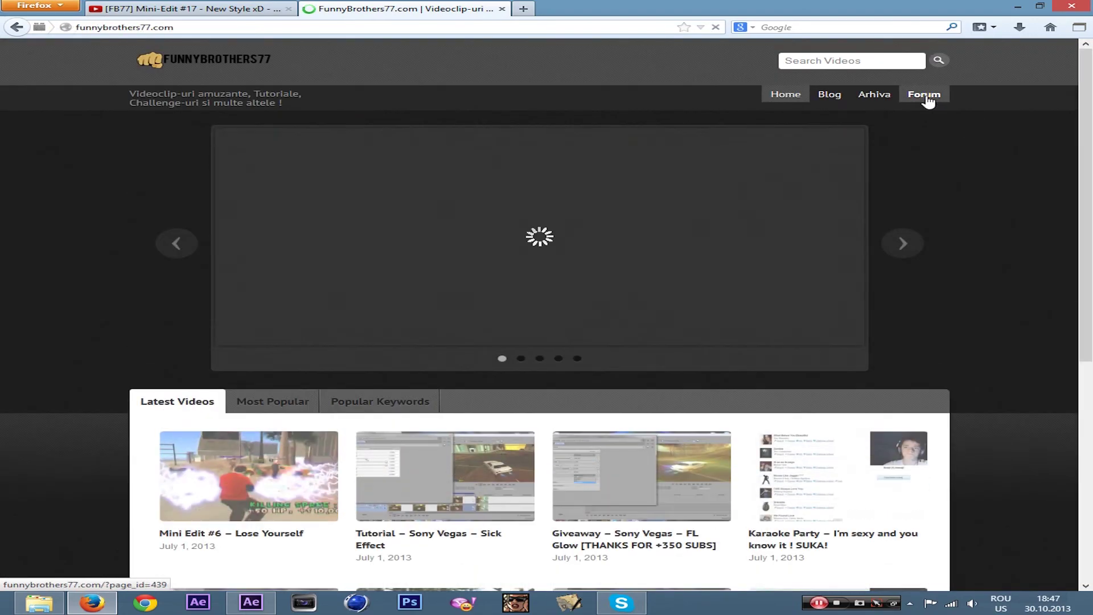
- Open the forum's Cereri board under Sony Vegas and read the Model de postare topic
{"action": "left_click", "coordinate": [923, 96]}
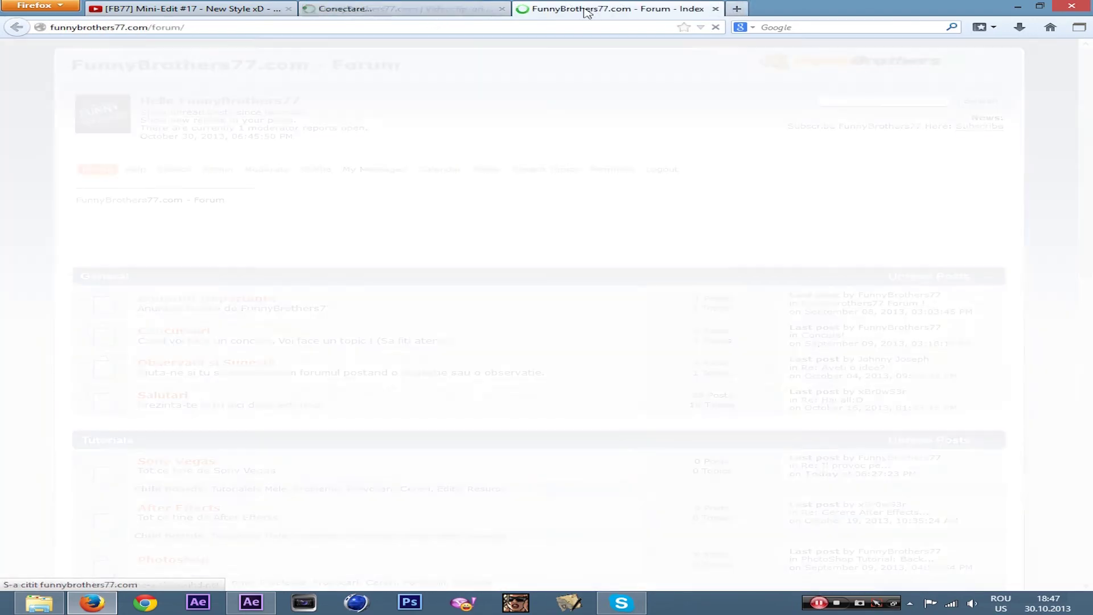
{"action": "scroll", "coordinate": [265, 254], "scroll_direction": "down", "scroll_amount": 4}
{"action": "scroll", "coordinate": [264, 254], "scroll_direction": "up", "scroll_amount": 4}
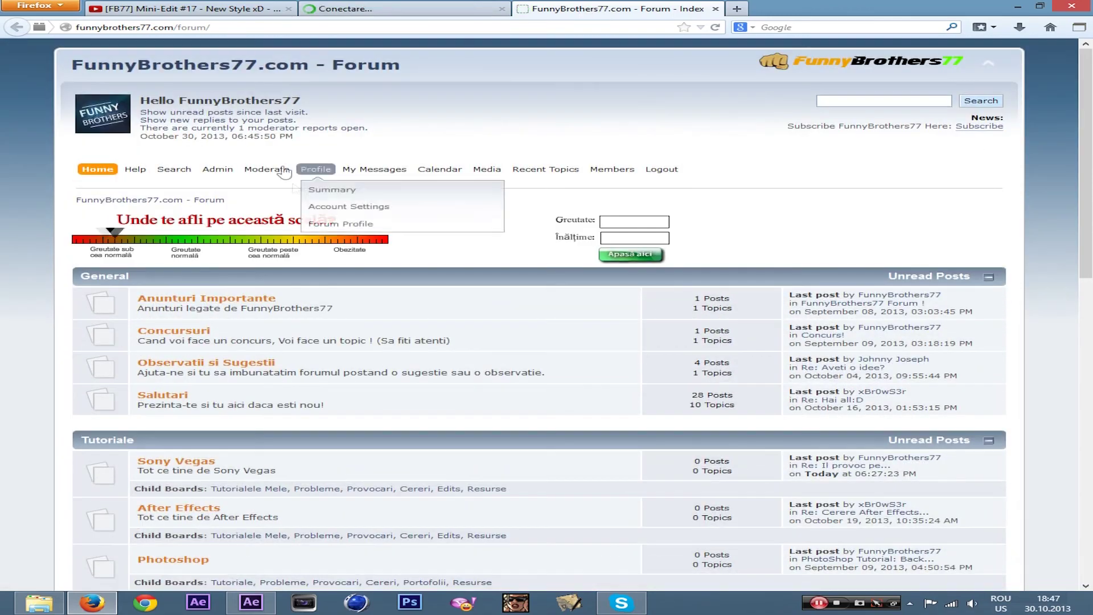
{"action": "scroll", "coordinate": [376, 318], "scroll_direction": "down", "scroll_amount": 4}
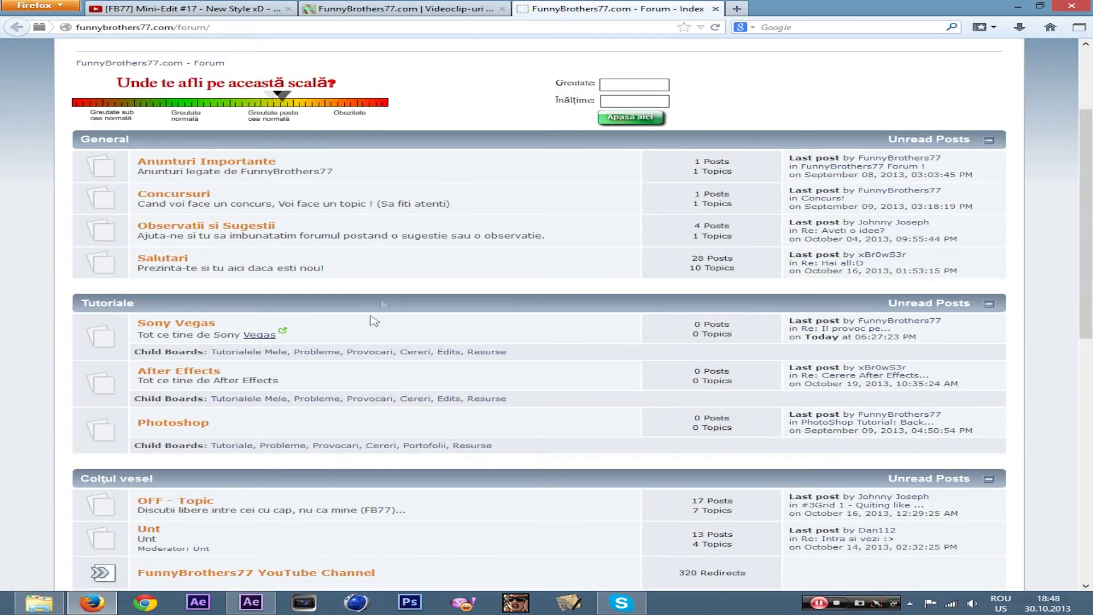
{"action": "left_click", "coordinate": [425, 356]}
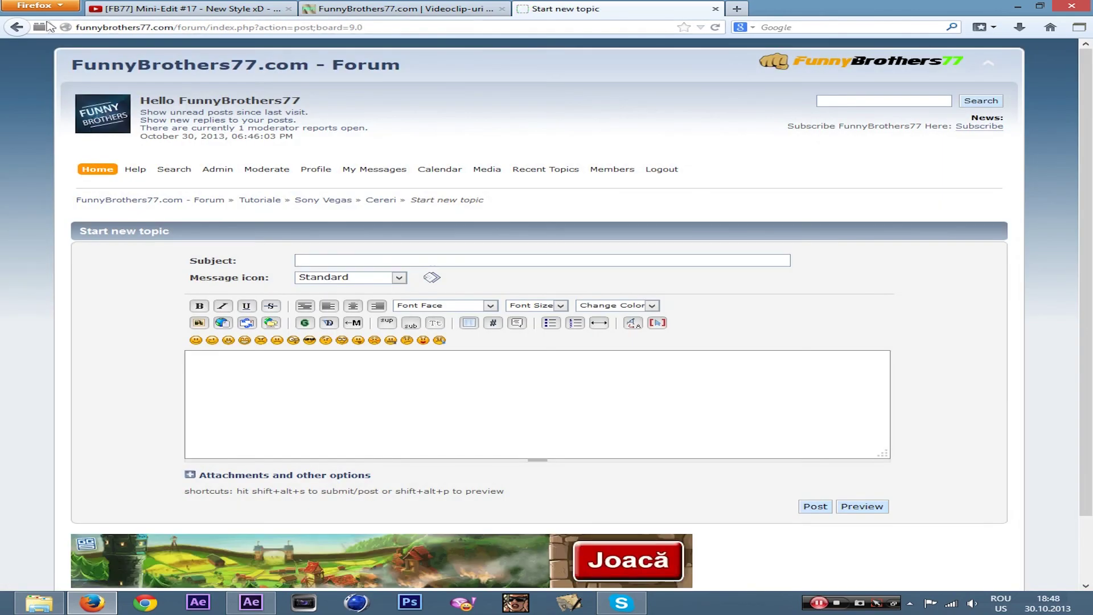
{"action": "left_click", "coordinate": [17, 28]}
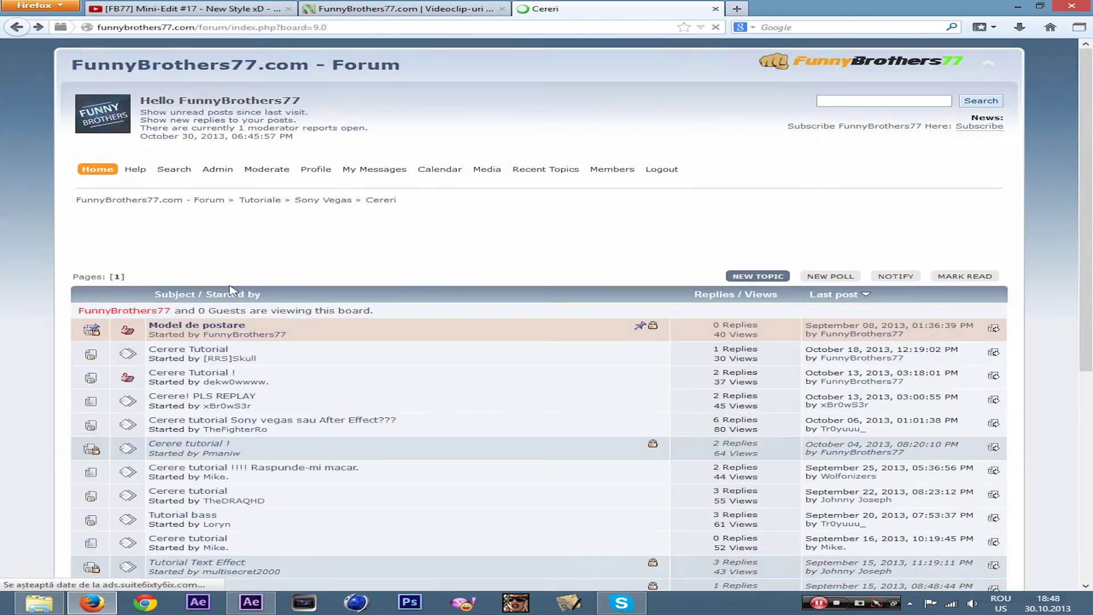
{"action": "left_click", "coordinate": [166, 327]}
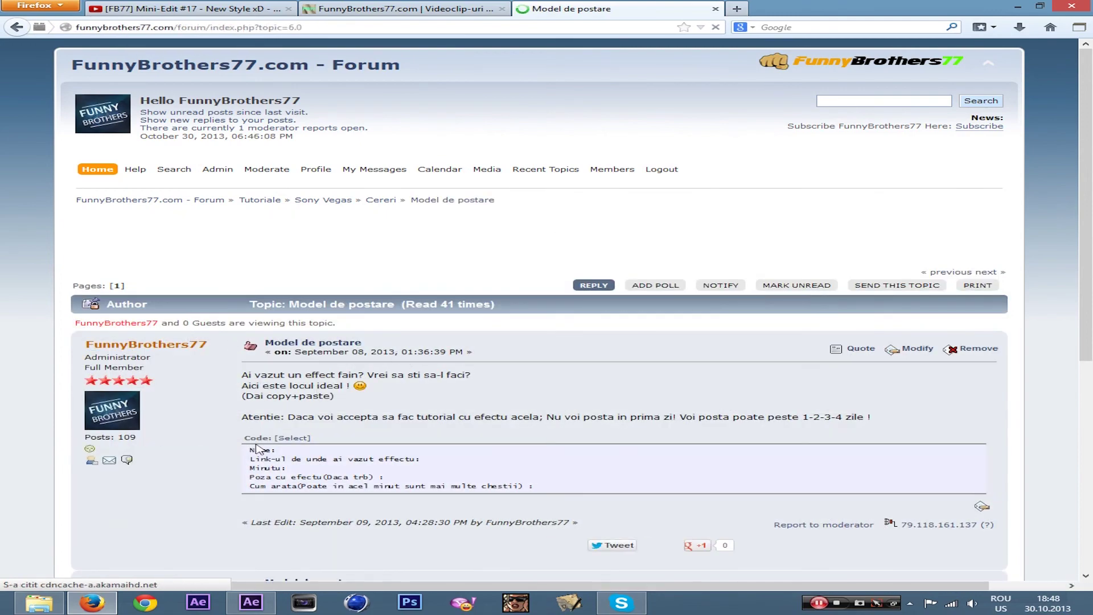
- Close the Model de postare and FunnyBrothers77.com tabs and return to After Effects
{"action": "left_click", "coordinate": [715, 10]}
{"action": "left_click", "coordinate": [501, 8]}
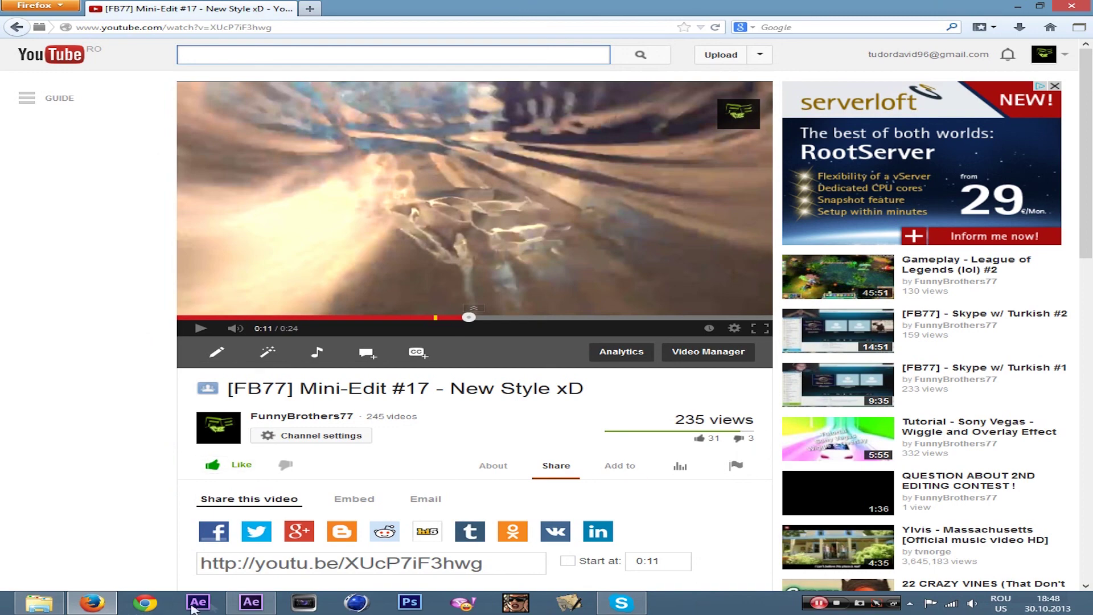
{"action": "mouse_move", "coordinate": [255, 604]}
{"action": "left_click", "coordinate": [251, 527]}
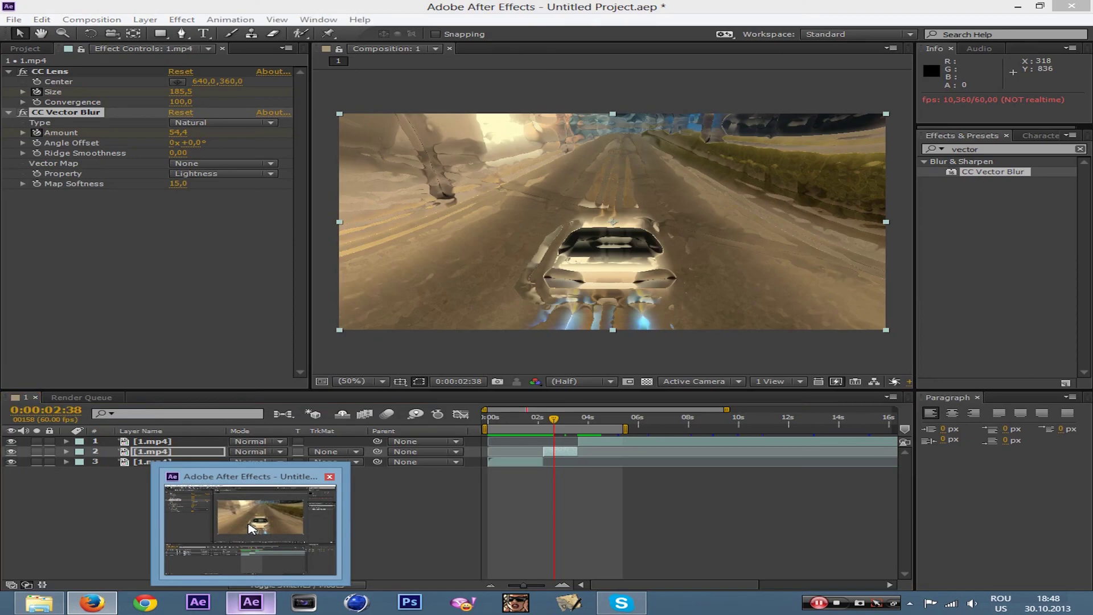